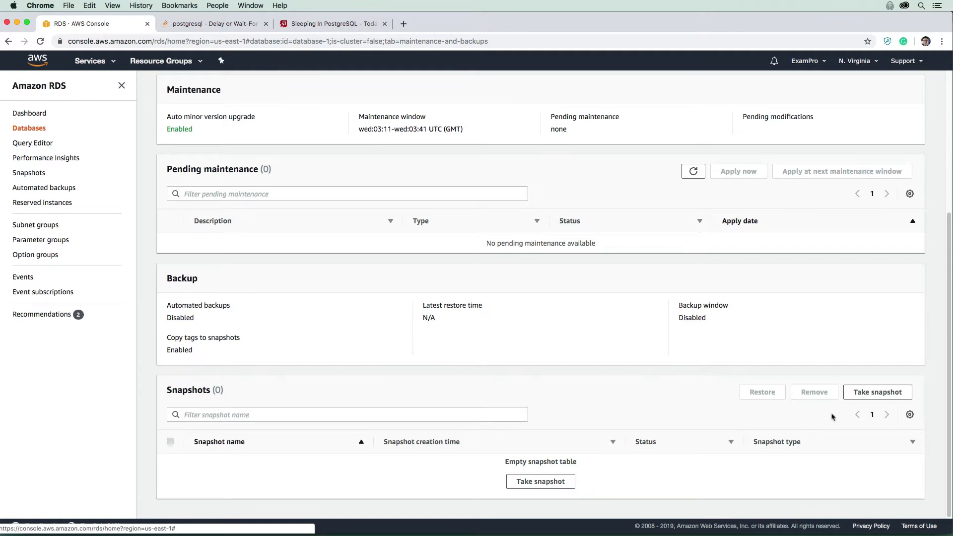
- Take a manual snapshot of database-1 named first-snapshot
{"action": "left_click", "coordinate": [878, 392]}
{"action": "left_click", "coordinate": [213, 237]}
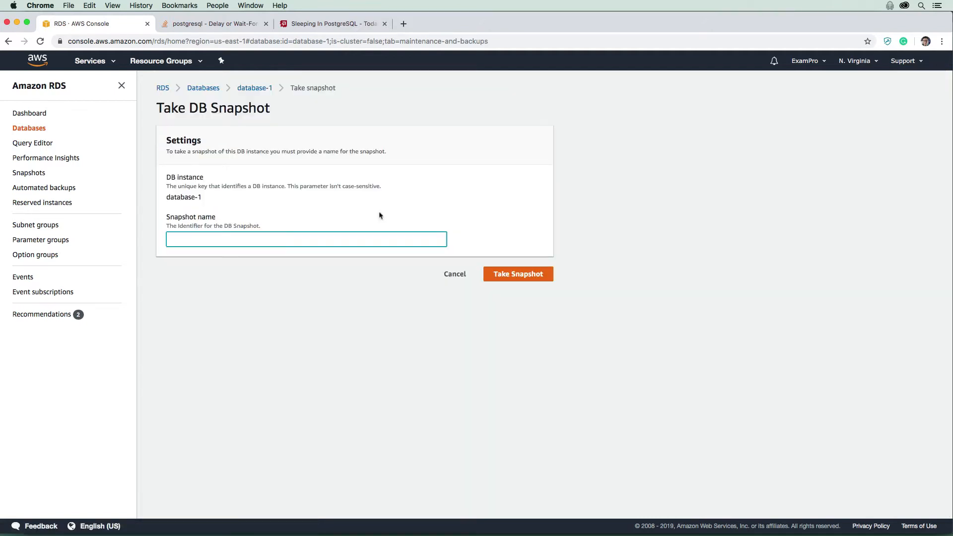
{"action": "type", "text": "first-snapshot"}
{"action": "left_click", "coordinate": [516, 275]}
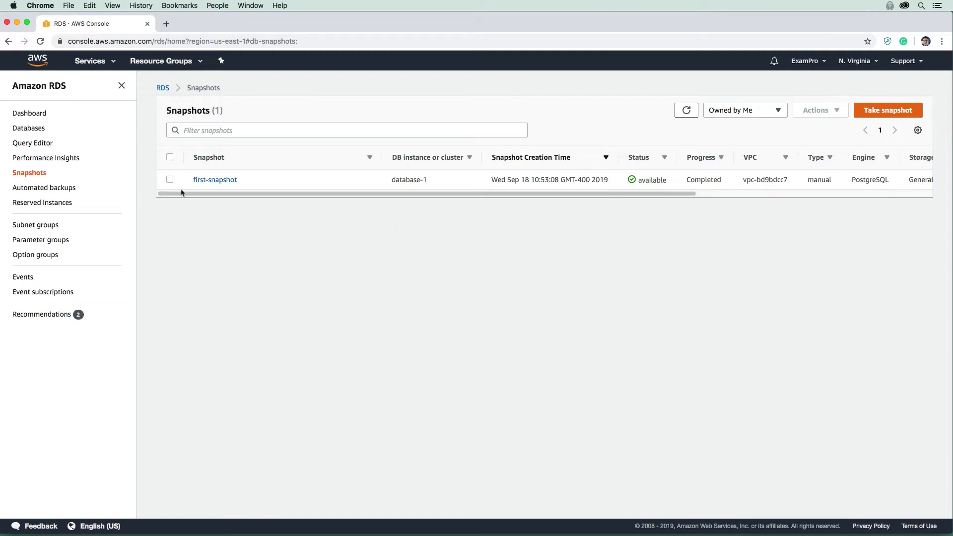
- Select first-snapshot and open its Restore Snapshot form, then review the restore settings
{"action": "left_click", "coordinate": [246, 184]}
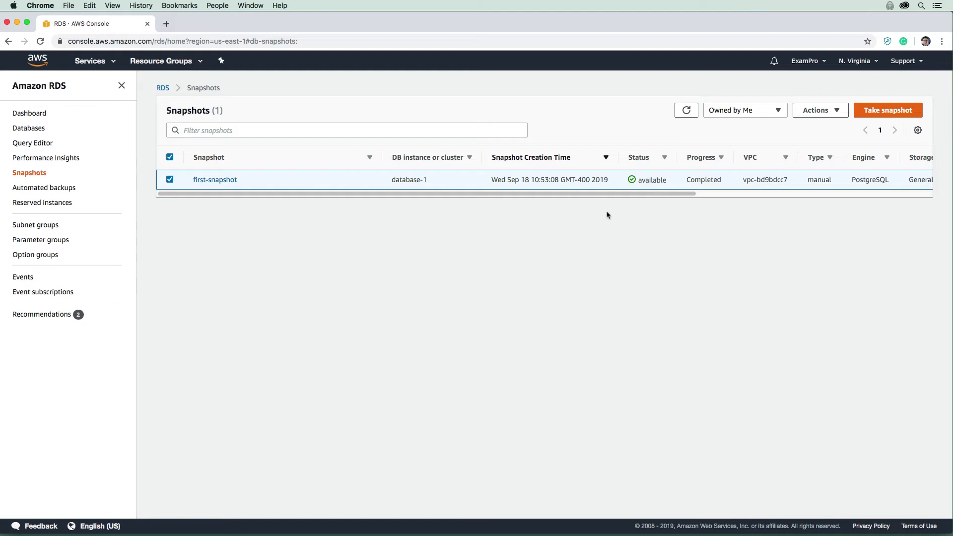
{"action": "left_click", "coordinate": [839, 114]}
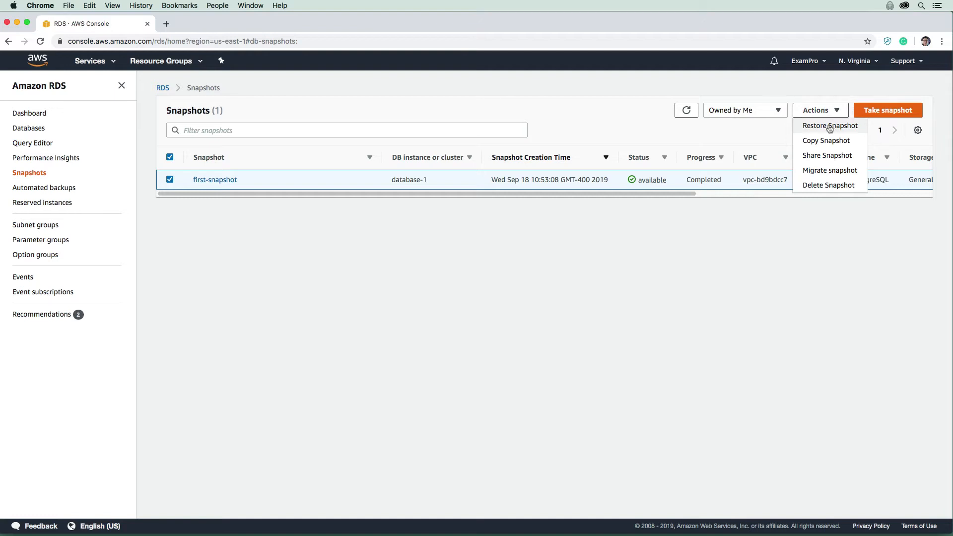
{"action": "left_click", "coordinate": [832, 128]}
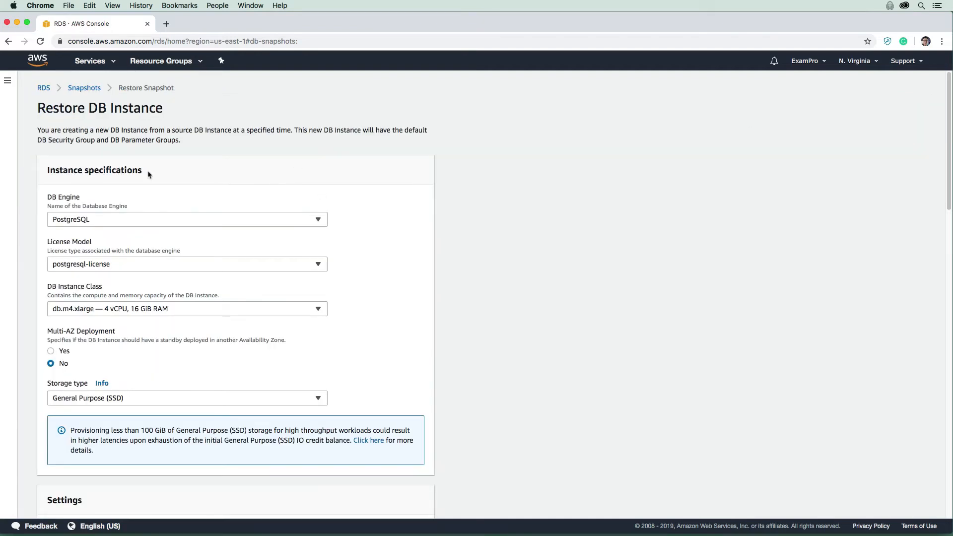
{"action": "scroll", "coordinate": [157, 176], "scroll_direction": "down", "scroll_amount": 20}
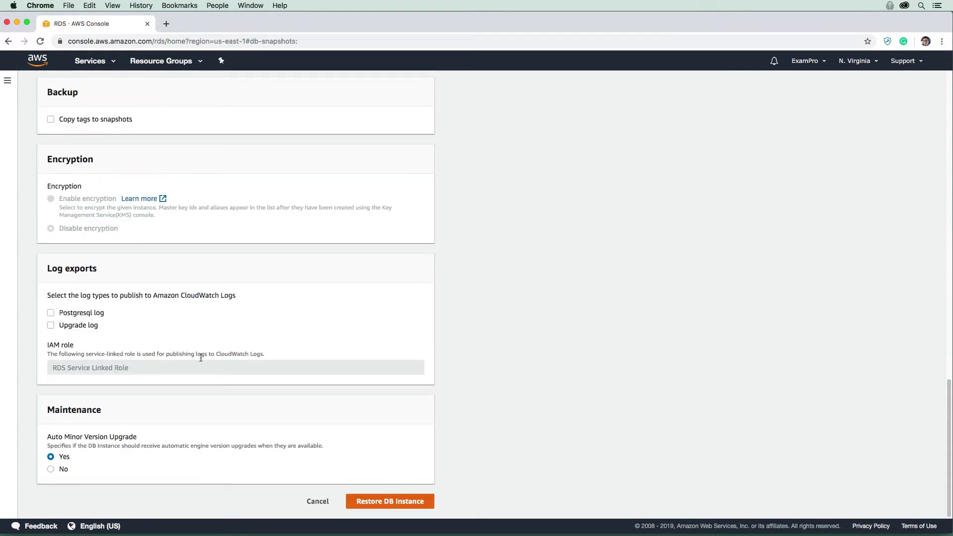
{"action": "scroll", "coordinate": [189, 386], "scroll_direction": "up", "scroll_amount": 15}
{"action": "scroll", "coordinate": [189, 385], "scroll_direction": "up", "scroll_amount": 10}
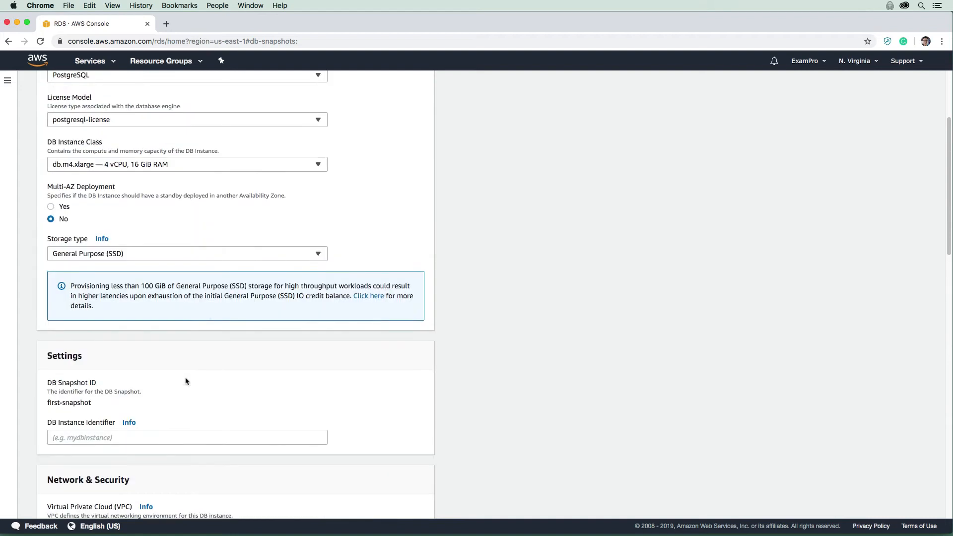
{"action": "scroll", "coordinate": [187, 381], "scroll_direction": "up", "scroll_amount": 1}
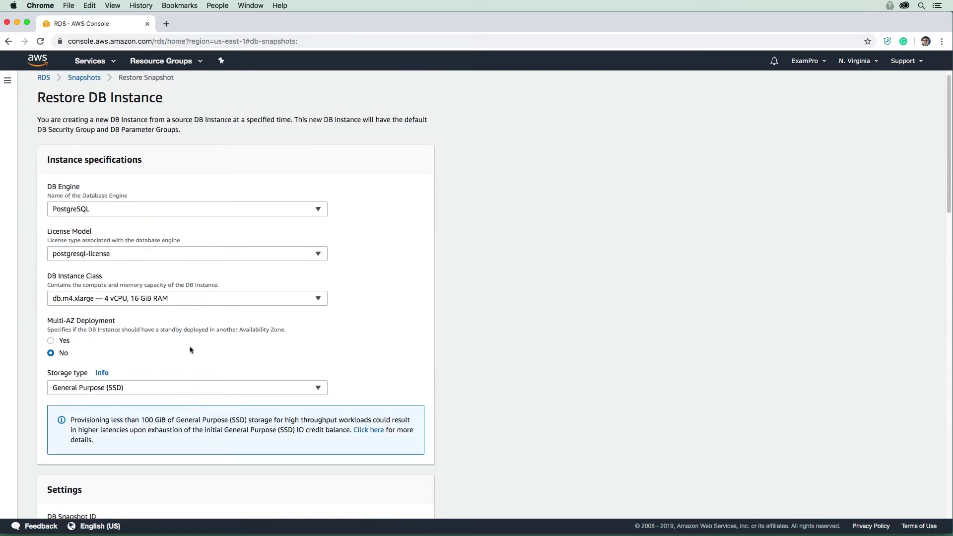
- Set the restored instance's DB instance class to db.t3.small and review the remaining restore options
{"action": "left_click", "coordinate": [198, 304]}
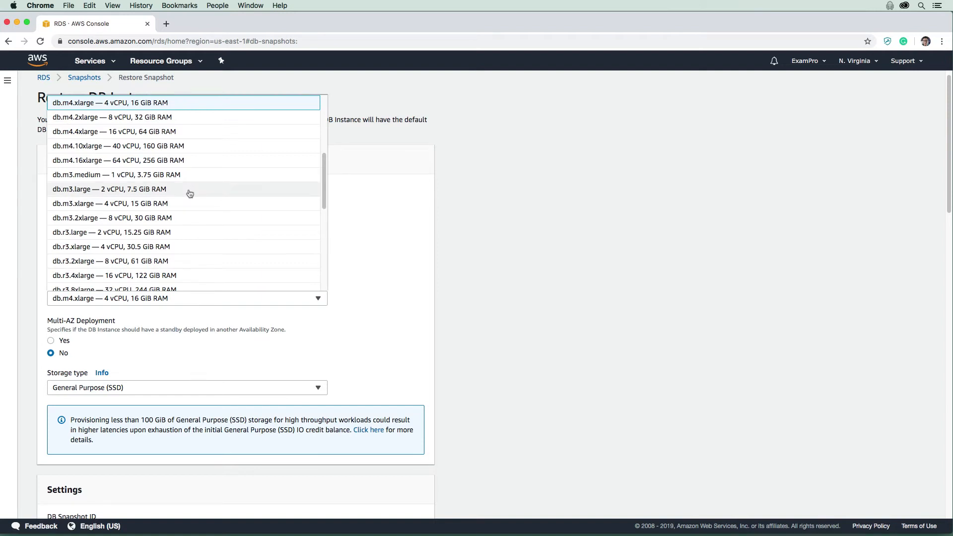
{"action": "scroll", "coordinate": [190, 193], "scroll_direction": "down", "scroll_amount": 3}
{"action": "scroll", "coordinate": [185, 217], "scroll_direction": "up", "scroll_amount": 2}
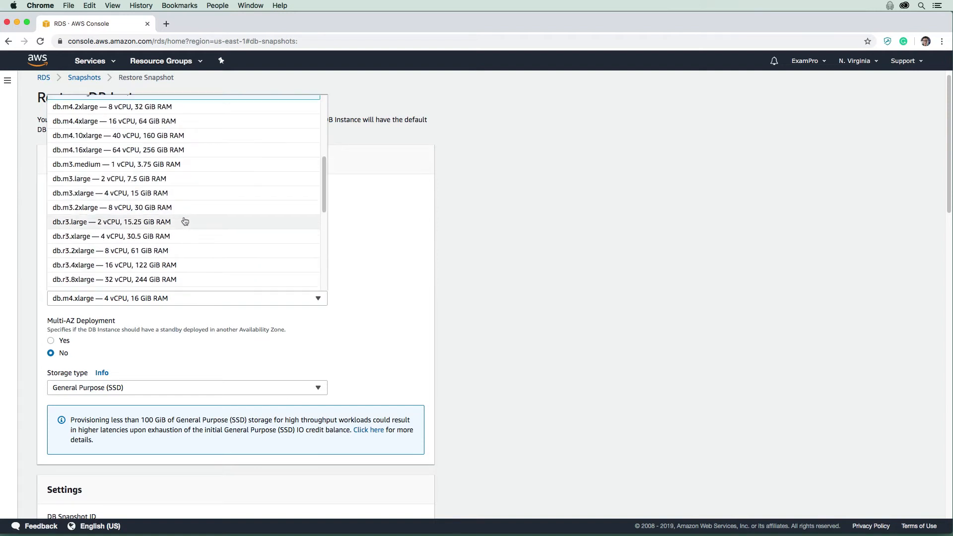
{"action": "scroll", "coordinate": [182, 214], "scroll_direction": "up", "scroll_amount": 5}
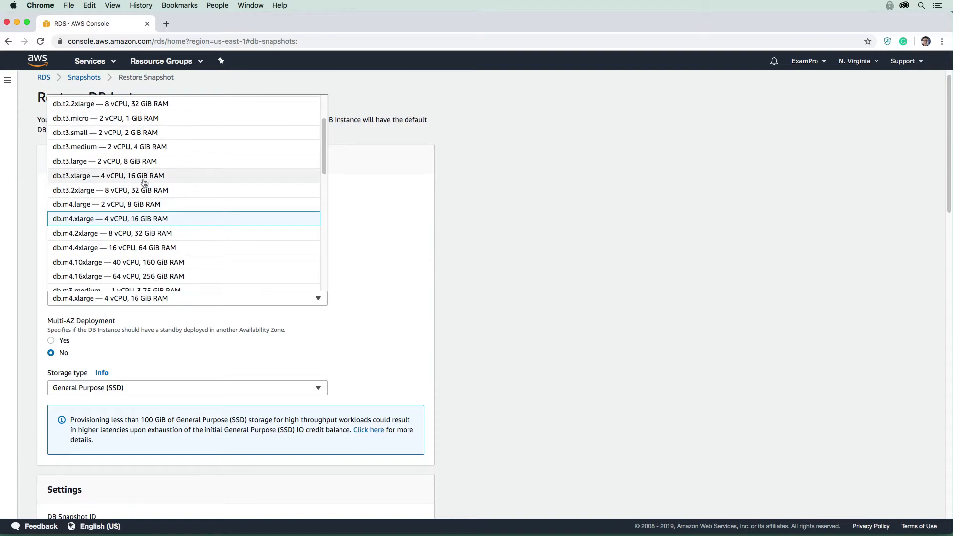
{"action": "left_click", "coordinate": [138, 122]}
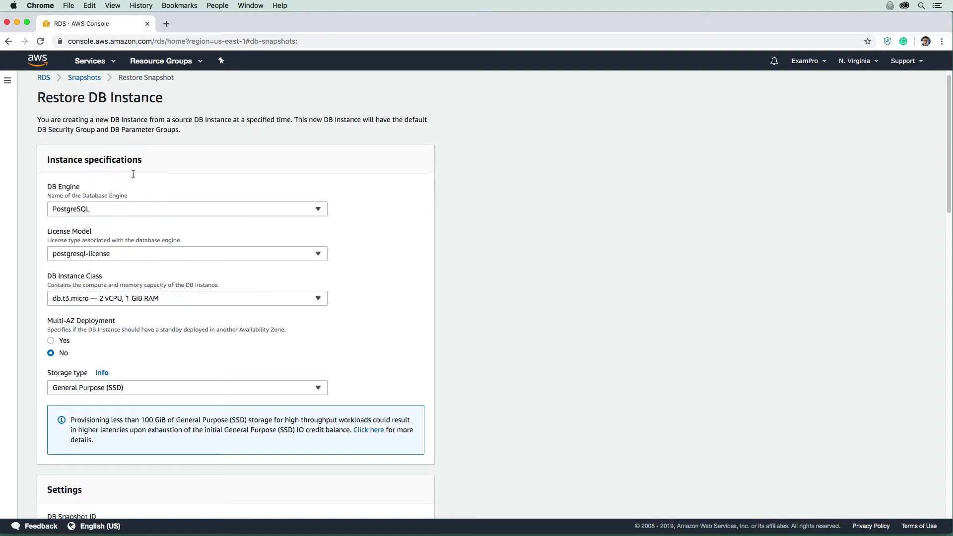
{"action": "left_click", "coordinate": [94, 303]}
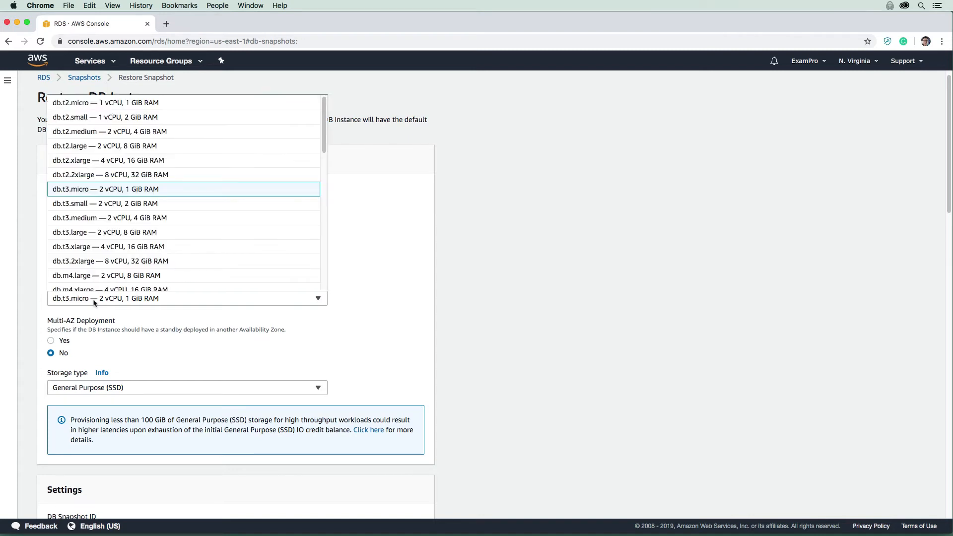
{"action": "left_click", "coordinate": [126, 208]}
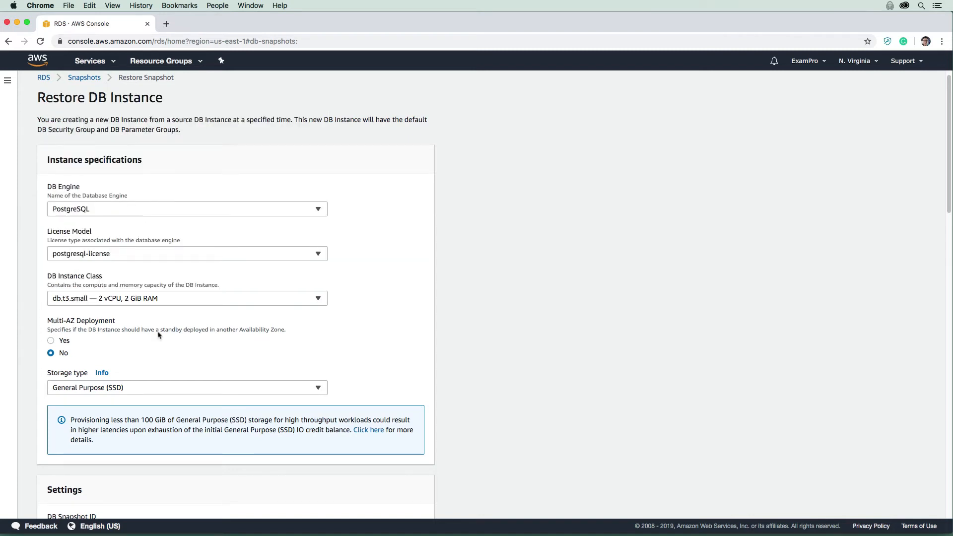
{"action": "scroll", "coordinate": [159, 335], "scroll_direction": "down", "scroll_amount": 2}
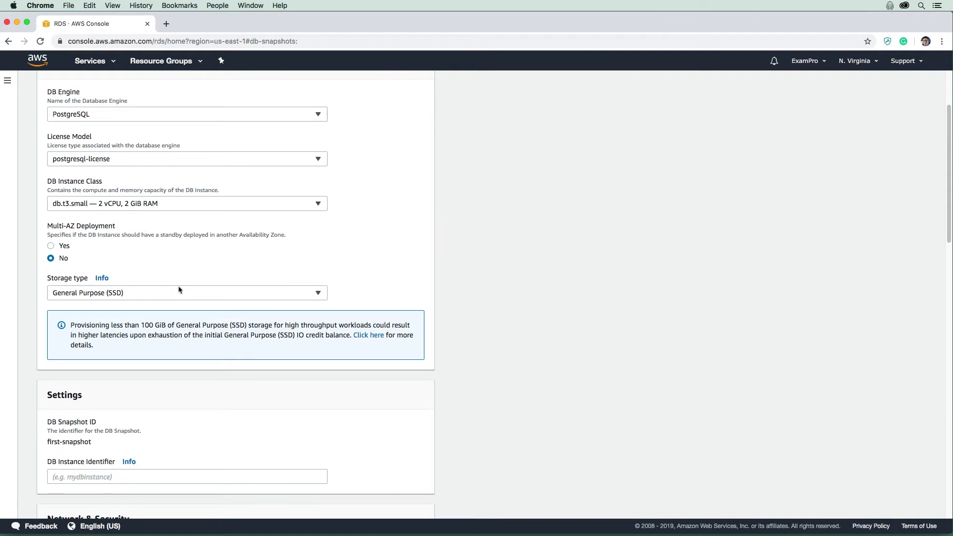
{"action": "scroll", "coordinate": [179, 290], "scroll_direction": "down", "scroll_amount": 4}
{"action": "scroll", "coordinate": [203, 312], "scroll_direction": "down", "scroll_amount": 13}
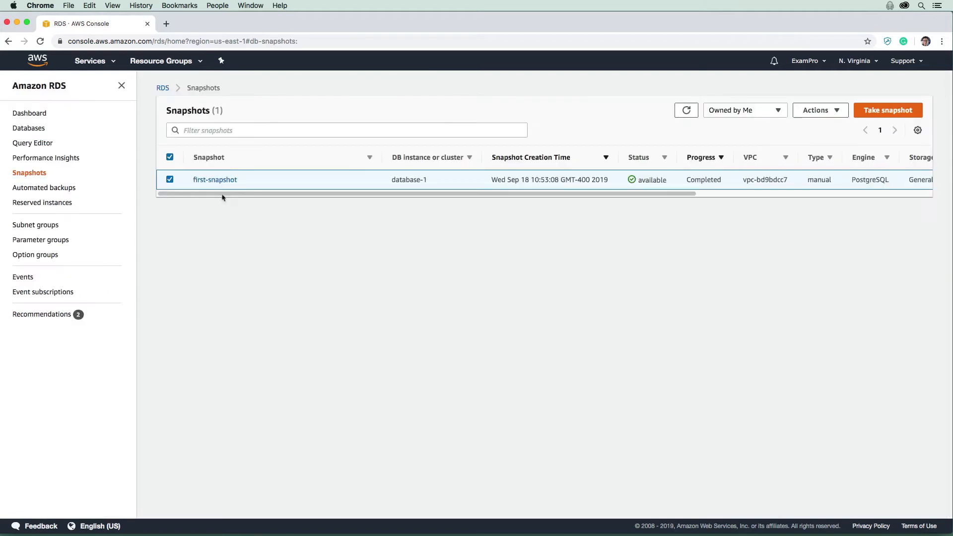
- Open the Copy Snapshot form for first-snapshot, browse the destination regions, and cancel the copy
{"action": "left_click", "coordinate": [834, 115]}
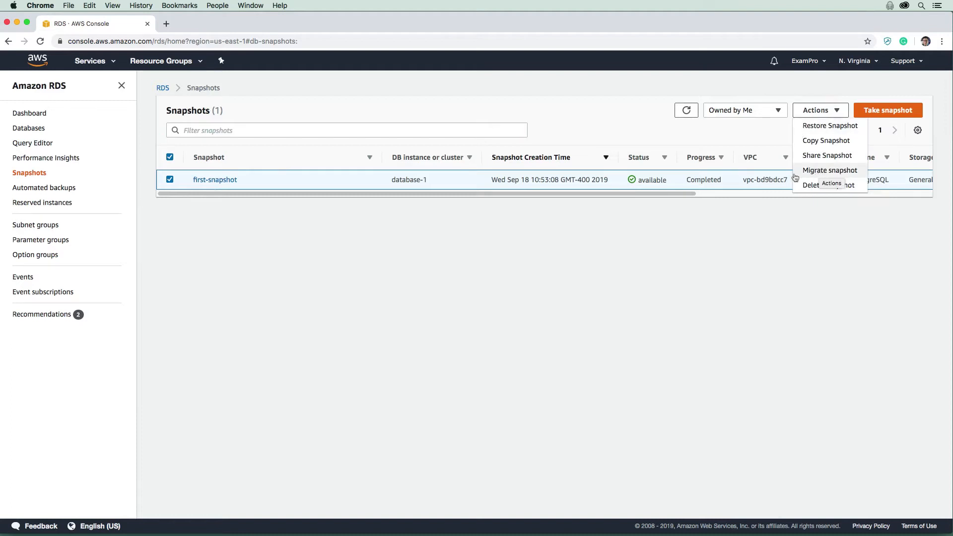
{"action": "left_click", "coordinate": [821, 110]}
{"action": "left_click", "coordinate": [845, 142]}
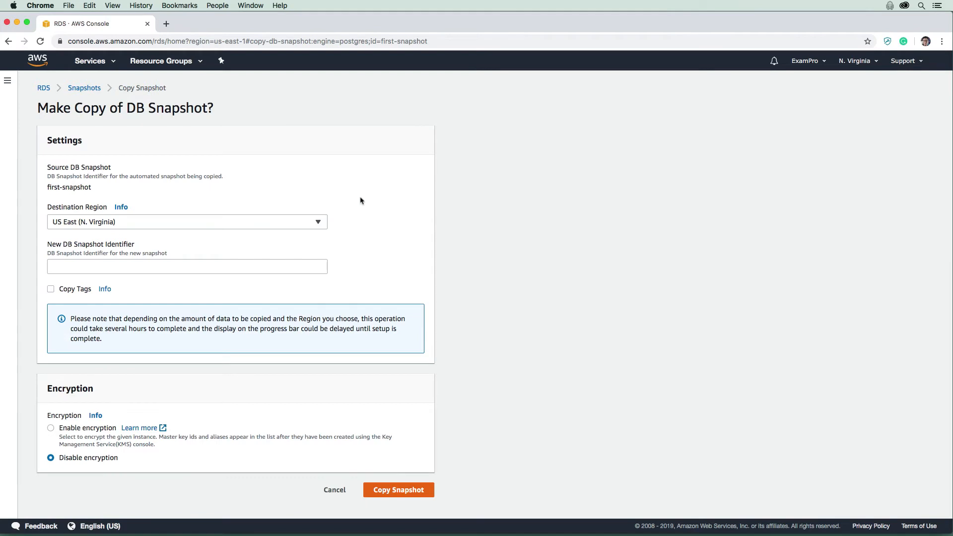
{"action": "left_click", "coordinate": [259, 223]}
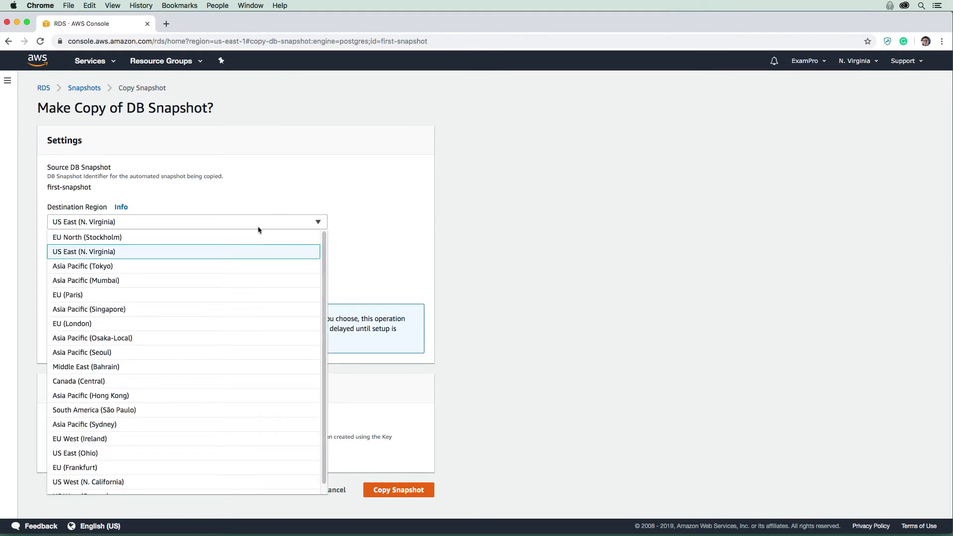
{"action": "left_click", "coordinate": [261, 223]}
{"action": "left_click", "coordinate": [263, 226]}
{"action": "left_click", "coordinate": [252, 196]}
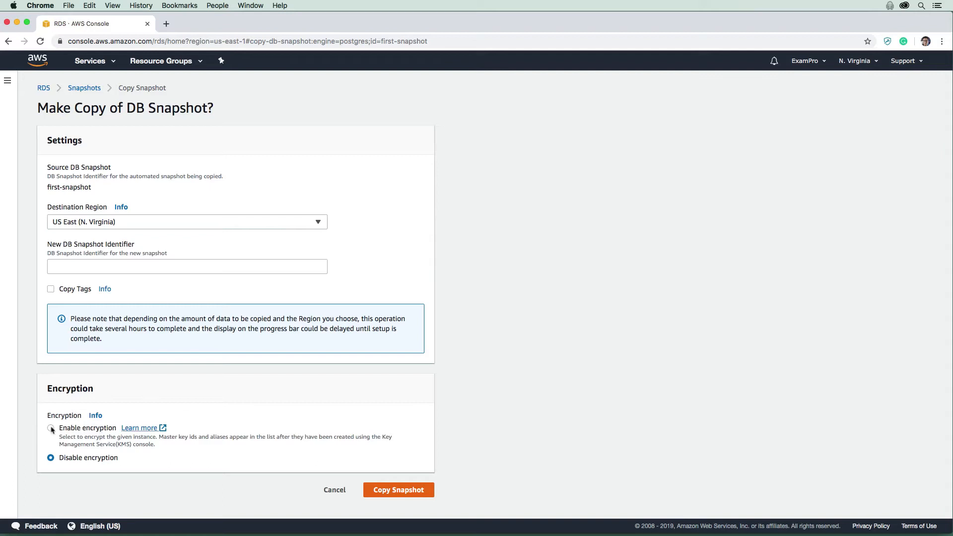
{"action": "left_click", "coordinate": [333, 490]}
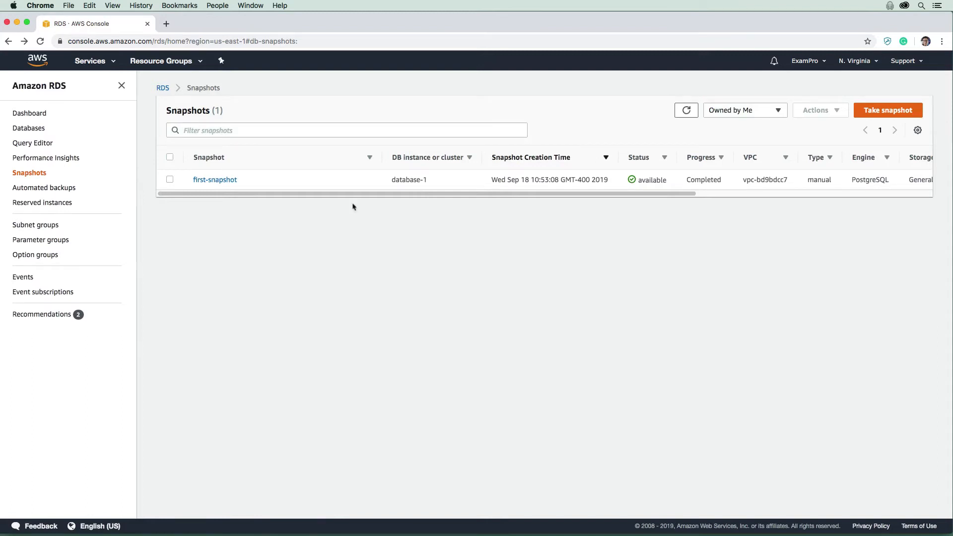
- Open the sharing permissions for first-snapshot and choose Public snapshot visibility
{"action": "left_click", "coordinate": [170, 180]}
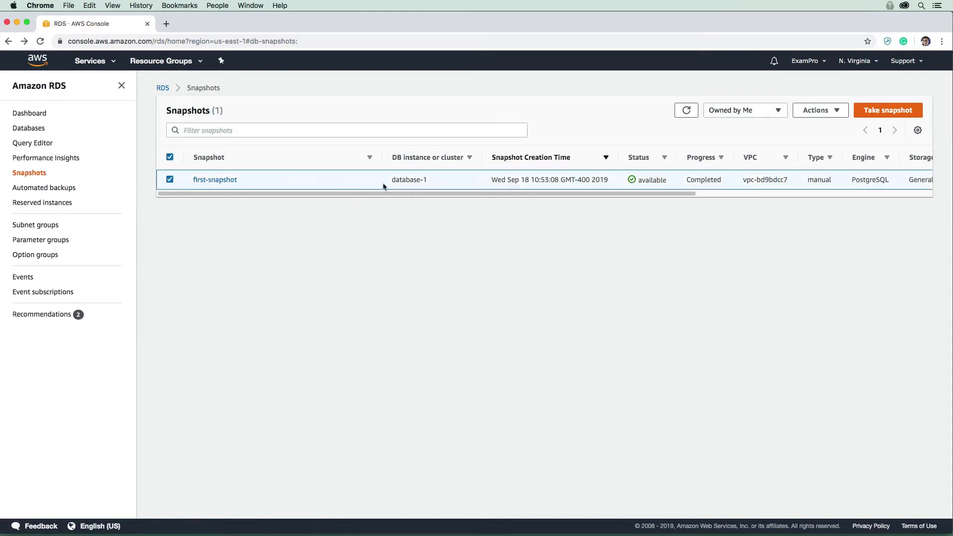
{"action": "left_click", "coordinate": [826, 112]}
{"action": "left_click", "coordinate": [828, 156]}
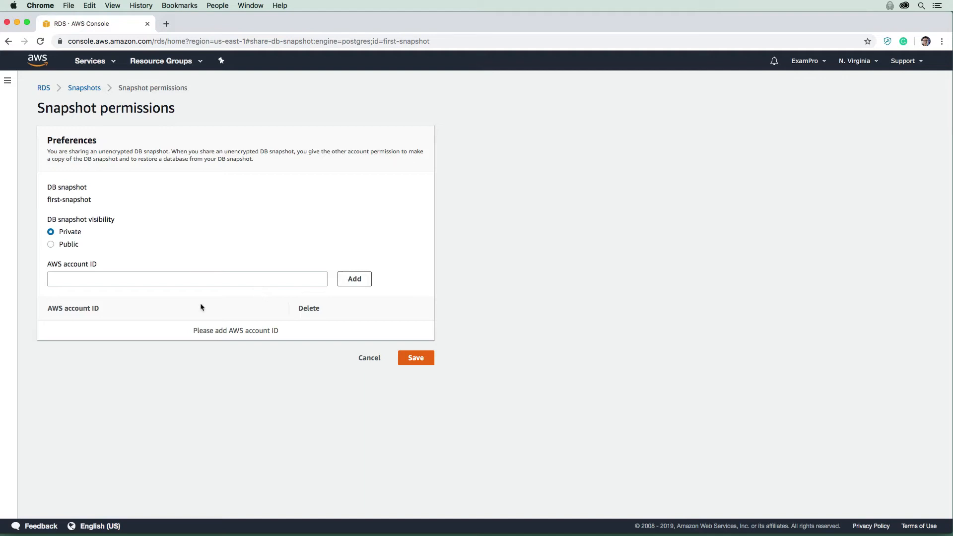
{"action": "left_click", "coordinate": [51, 244]}
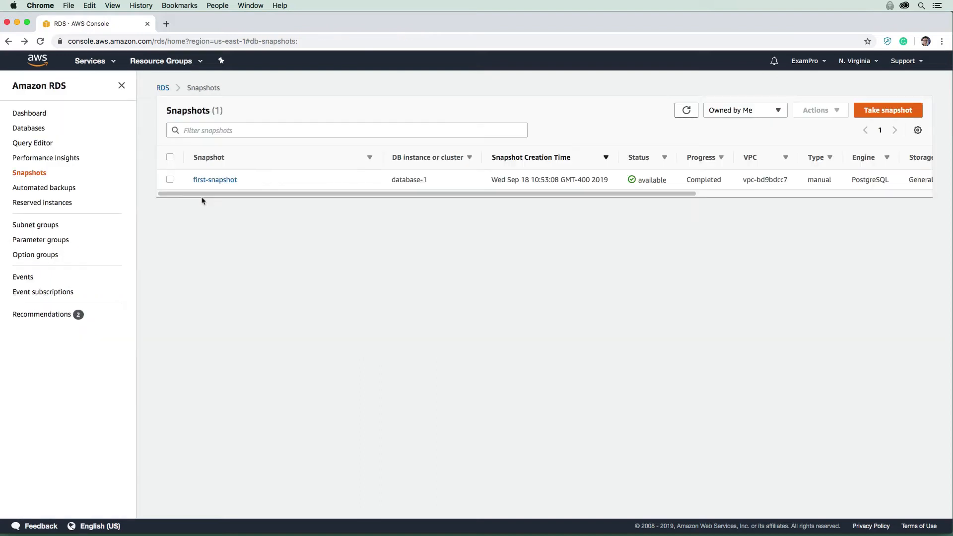
- Start migrating first-snapshot with aurora-postgresql as the target DB engine
{"action": "left_click", "coordinate": [193, 176]}
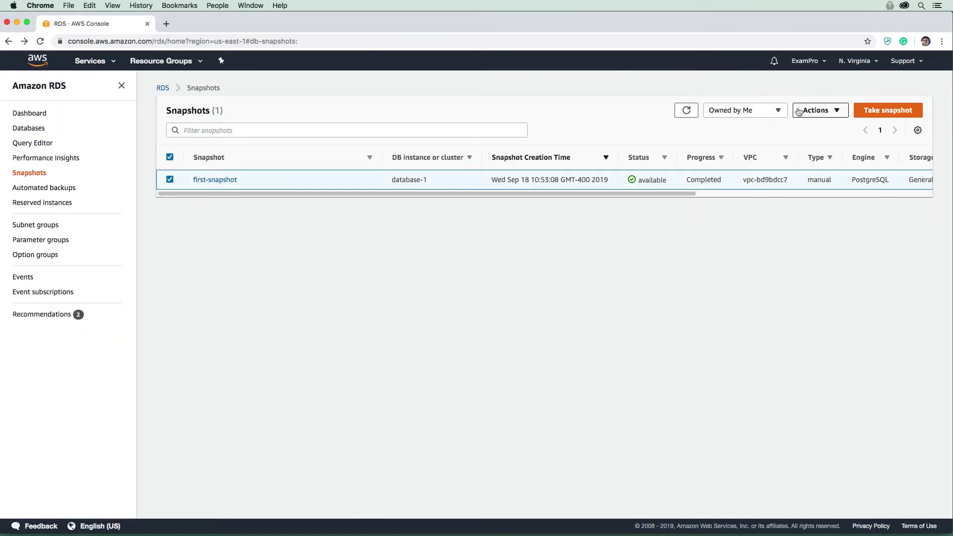
{"action": "left_click", "coordinate": [816, 110]}
{"action": "left_click", "coordinate": [835, 172]}
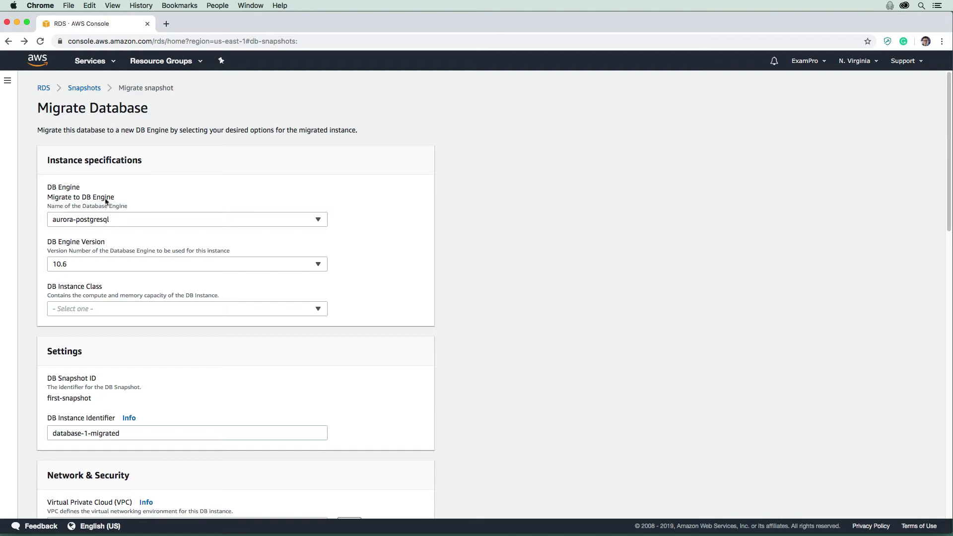
{"action": "left_click", "coordinate": [83, 220]}
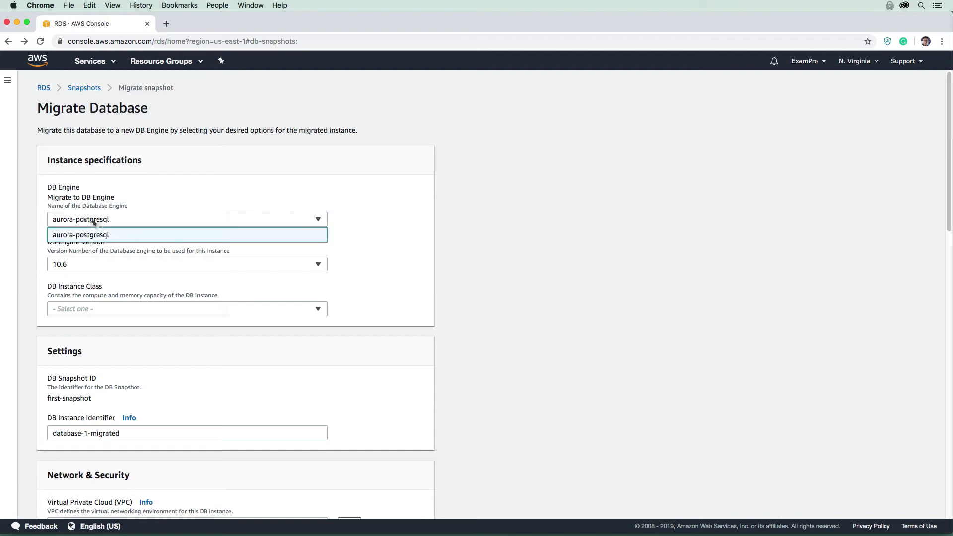
{"action": "left_click", "coordinate": [96, 223]}
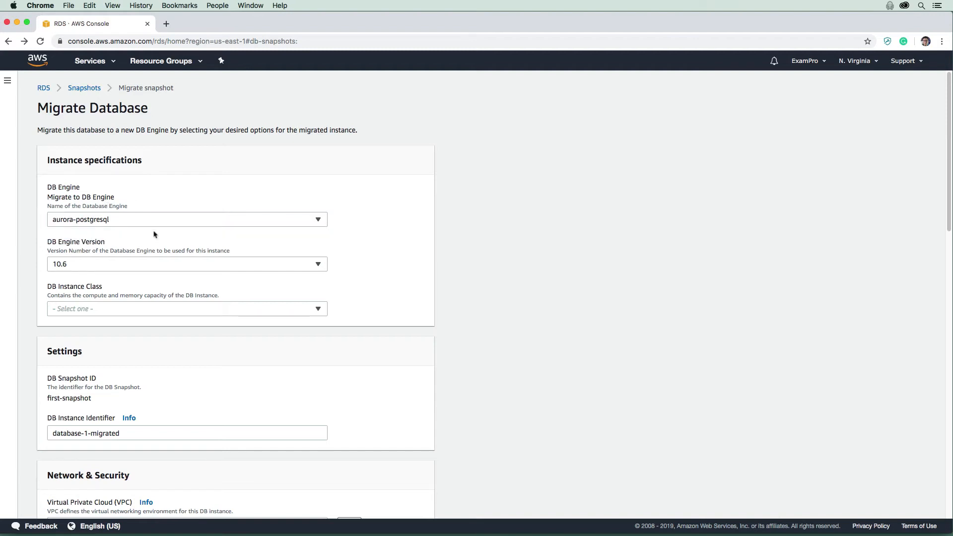
- Set the migration's DB engine version to 10.6
{"action": "double_click", "coordinate": [107, 245]}
{"action": "scroll", "coordinate": [139, 229], "scroll_direction": "down", "scroll_amount": 2}
{"action": "left_click", "coordinate": [159, 213]}
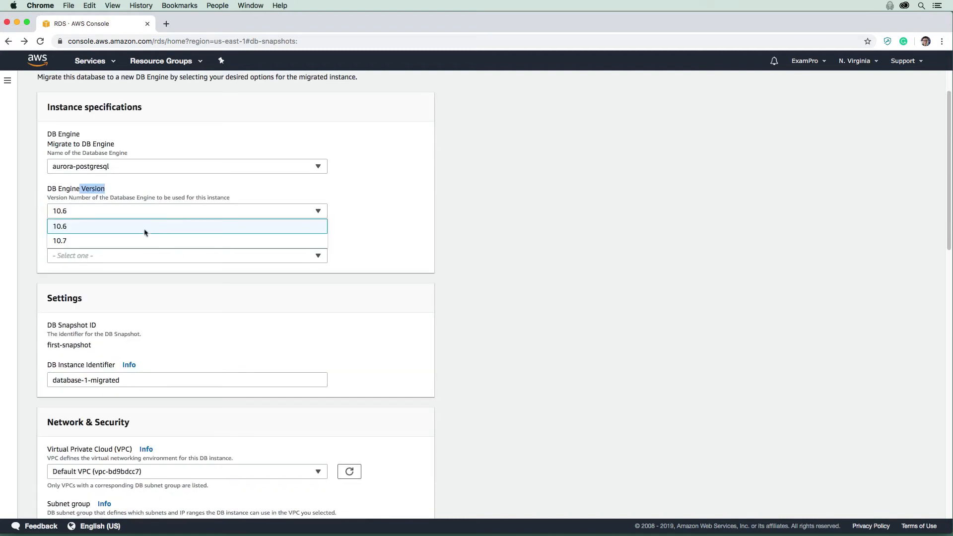
{"action": "left_click", "coordinate": [145, 227]}
- Set the migrated instance's DB instance class to db.t3.medium
{"action": "left_click", "coordinate": [184, 255]}
{"action": "scroll", "coordinate": [187, 300], "scroll_direction": "down", "scroll_amount": 2}
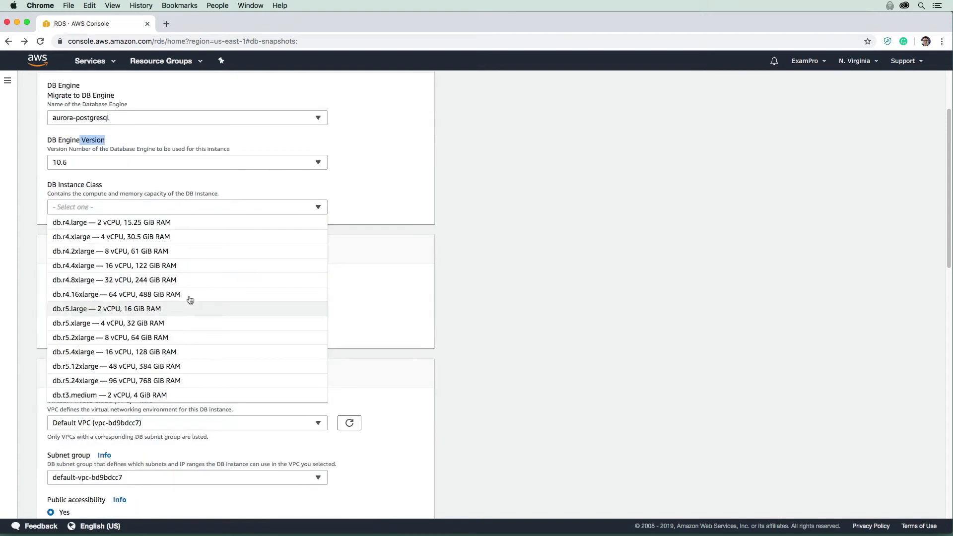
{"action": "scroll", "coordinate": [186, 268], "scroll_direction": "up", "scroll_amount": 2}
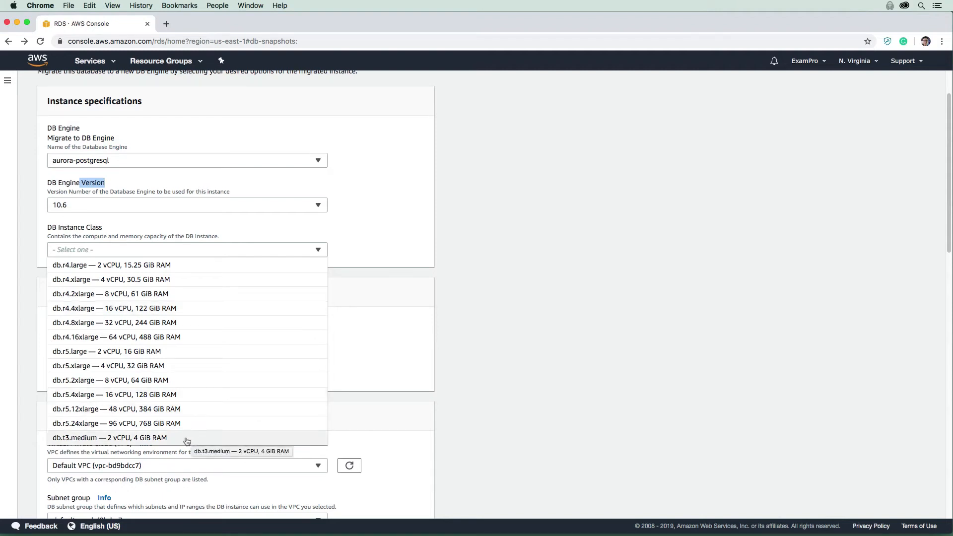
{"action": "left_click", "coordinate": [150, 441]}
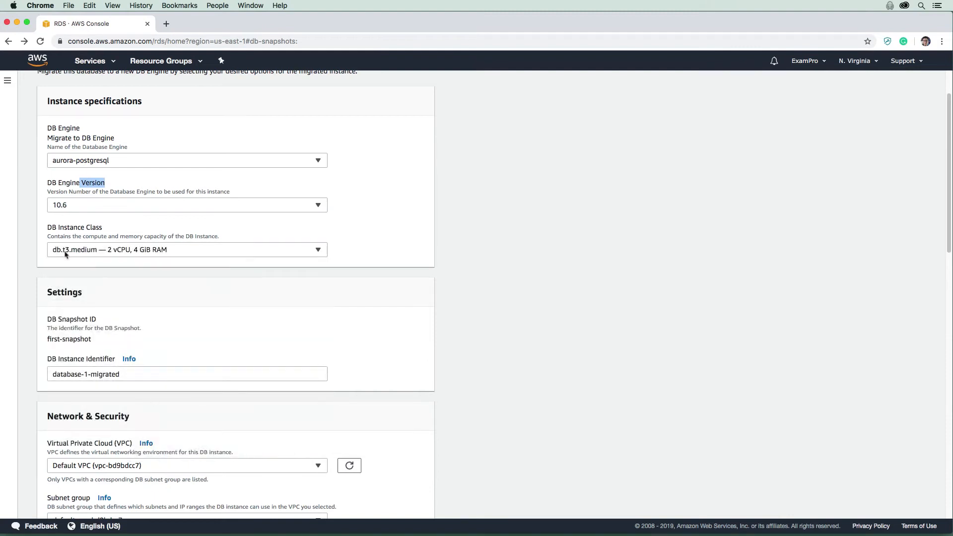
- Try to migrate first-snapshot with the remaining default network, database and maintenance settings
{"action": "scroll", "coordinate": [290, 300], "scroll_direction": "down", "scroll_amount": 5}
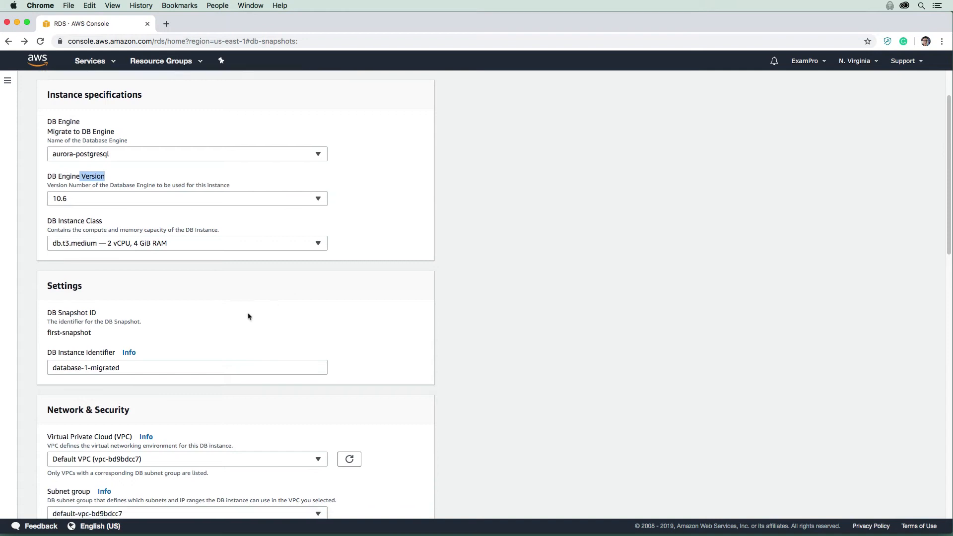
{"action": "scroll", "coordinate": [218, 284], "scroll_direction": "down", "scroll_amount": 1}
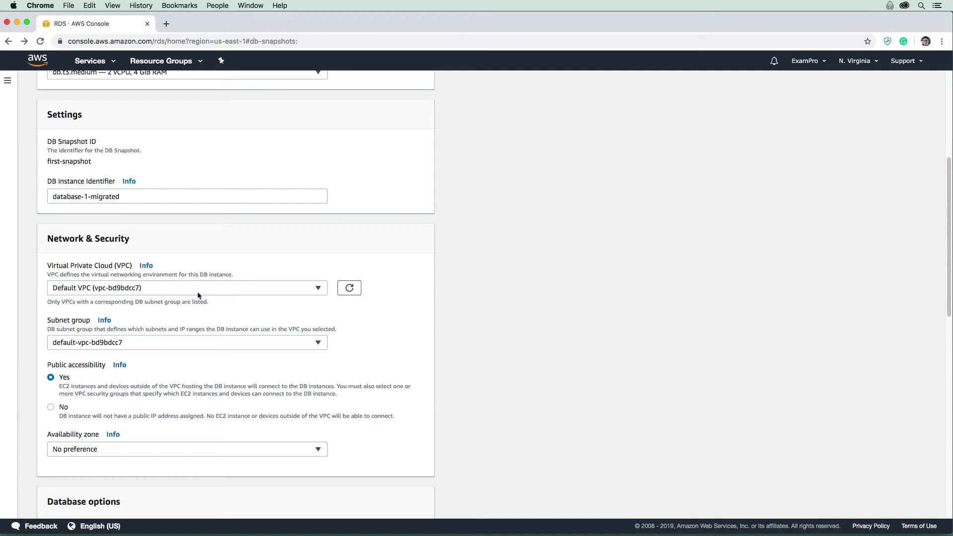
{"action": "scroll", "coordinate": [175, 307], "scroll_direction": "down", "scroll_amount": 3}
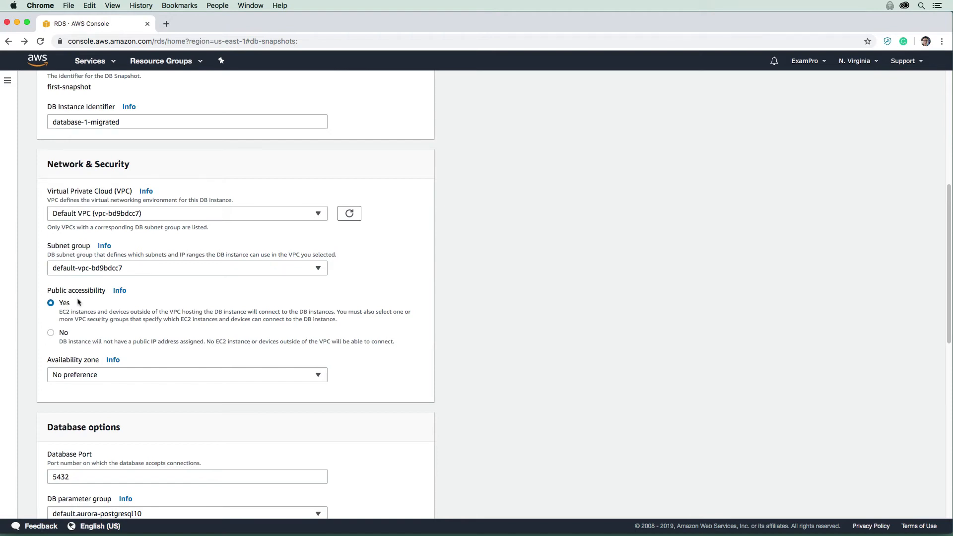
{"action": "scroll", "coordinate": [78, 301], "scroll_direction": "down", "scroll_amount": 8}
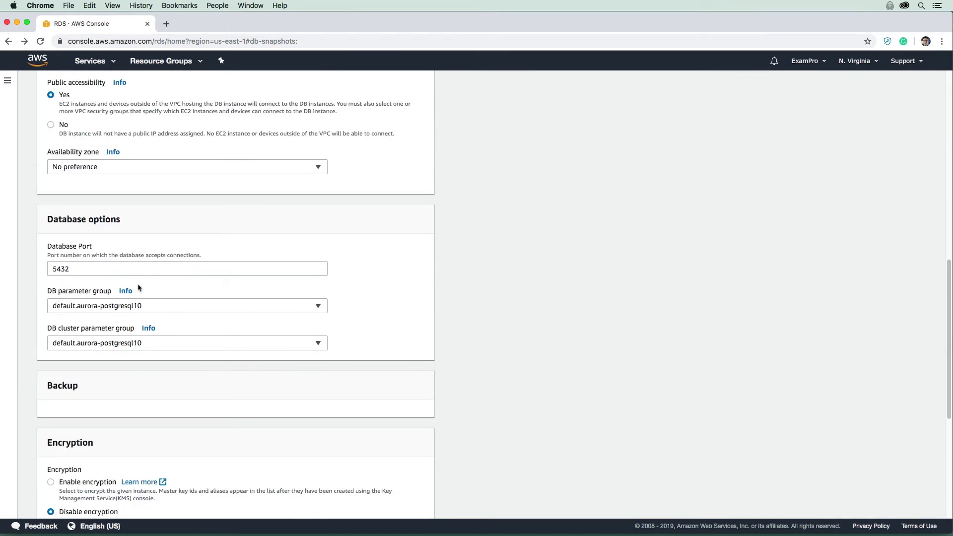
{"action": "scroll", "coordinate": [139, 288], "scroll_direction": "down", "scroll_amount": 10}
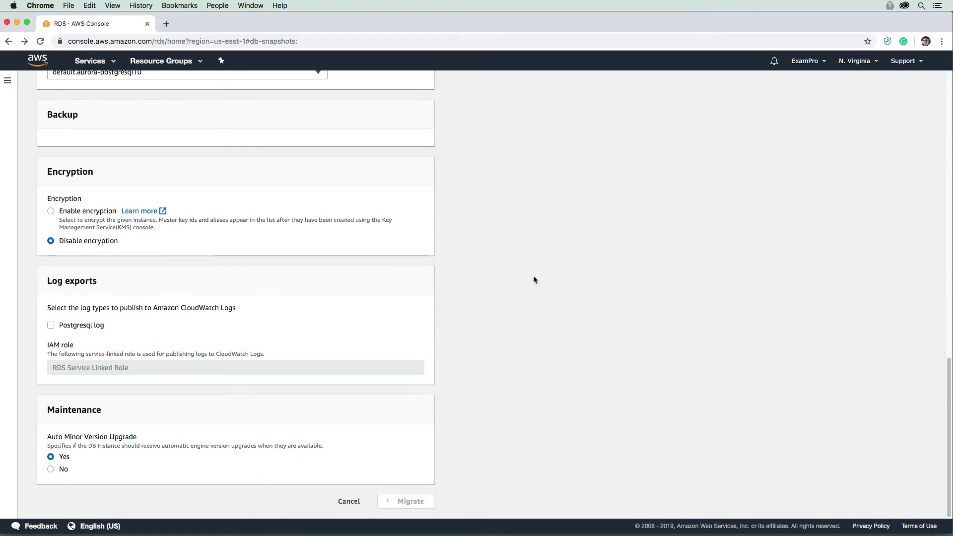
{"action": "scroll", "coordinate": [353, 387], "scroll_direction": "down", "scroll_amount": 3}
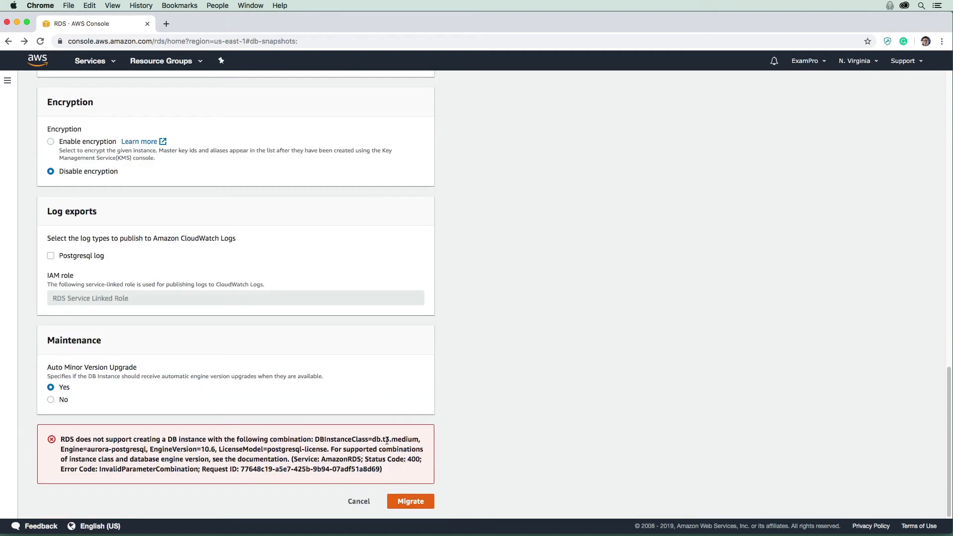
- Change the DB engine version to 10.7, reselect the db.t3.medium instance class and submit the migration
{"action": "scroll", "coordinate": [291, 460], "scroll_direction": "up", "scroll_amount": 1}
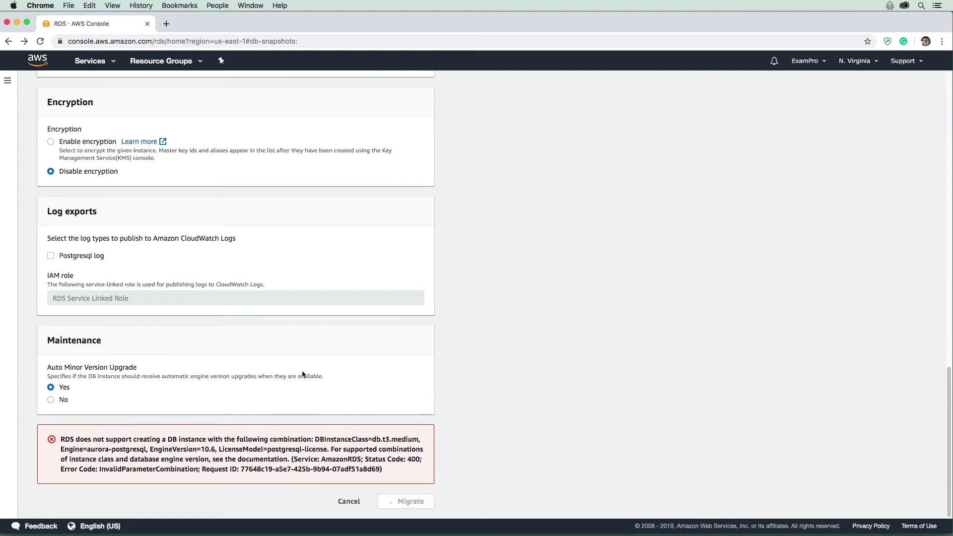
{"action": "scroll", "coordinate": [249, 384], "scroll_direction": "up", "scroll_amount": 15}
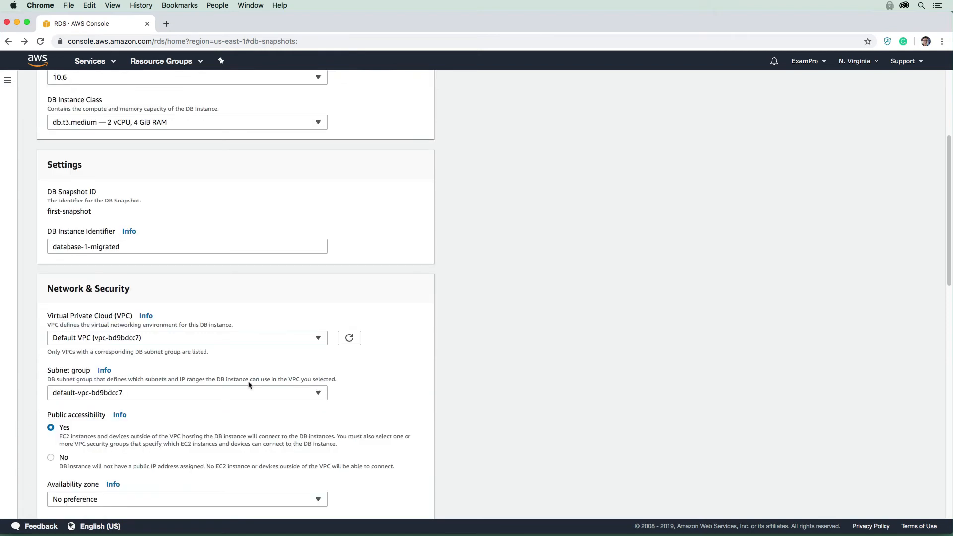
{"action": "scroll", "coordinate": [249, 384], "scroll_direction": "up", "scroll_amount": 5}
{"action": "left_click", "coordinate": [164, 264]}
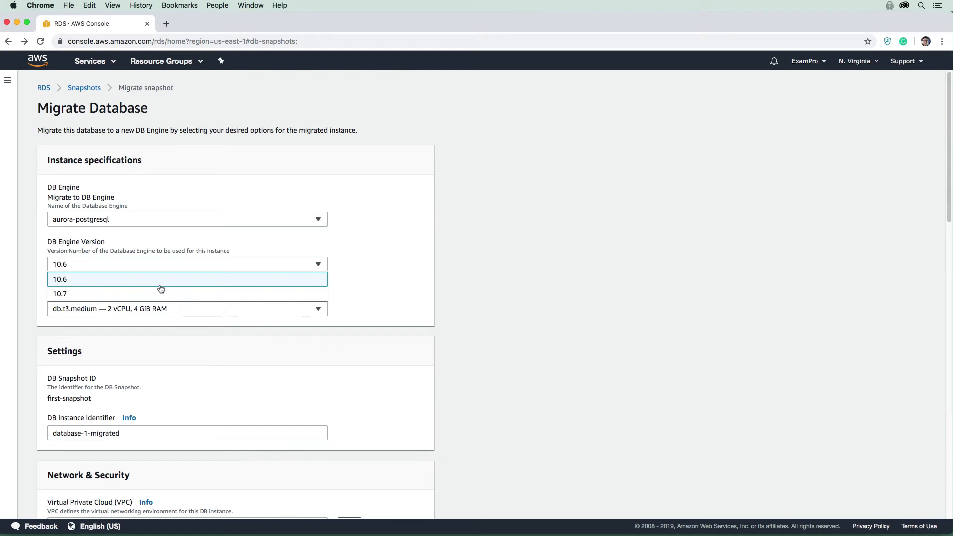
{"action": "left_click", "coordinate": [160, 294]}
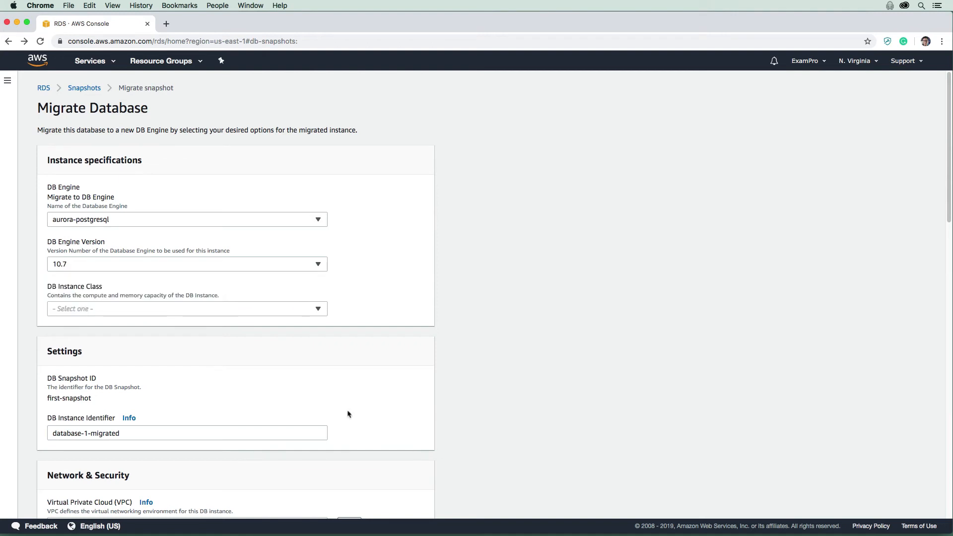
{"action": "scroll", "coordinate": [348, 414], "scroll_direction": "down", "scroll_amount": 4}
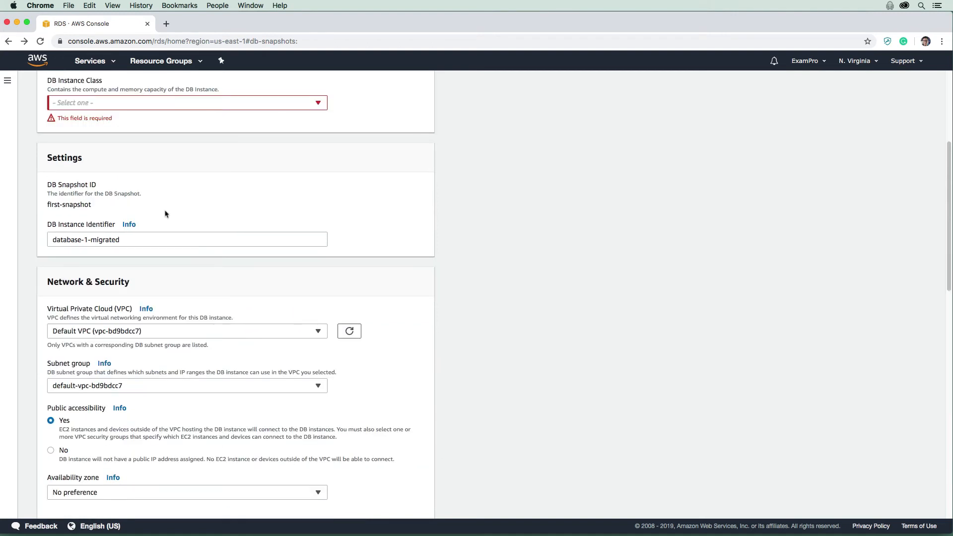
{"action": "scroll", "coordinate": [166, 213], "scroll_direction": "up", "scroll_amount": 4}
{"action": "left_click", "coordinate": [124, 267]}
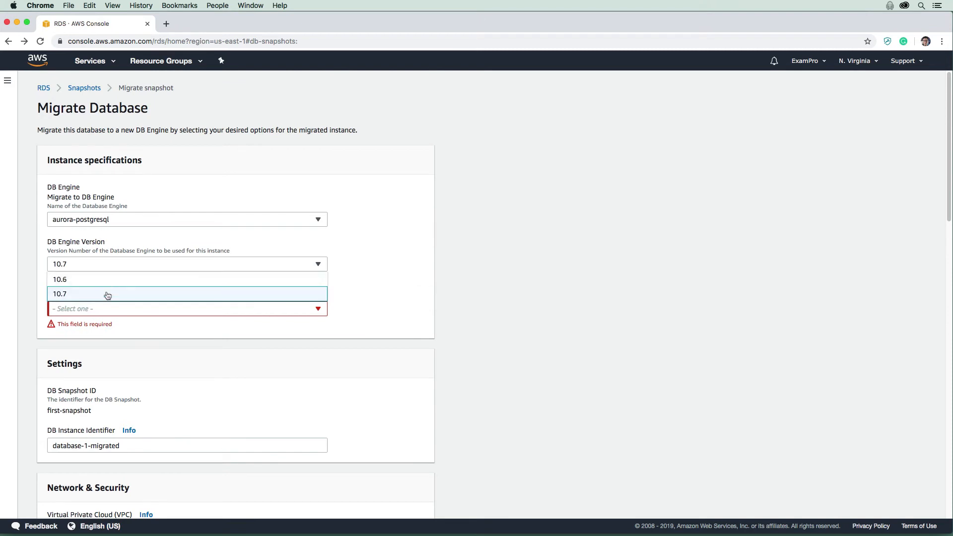
{"action": "left_click", "coordinate": [105, 291]}
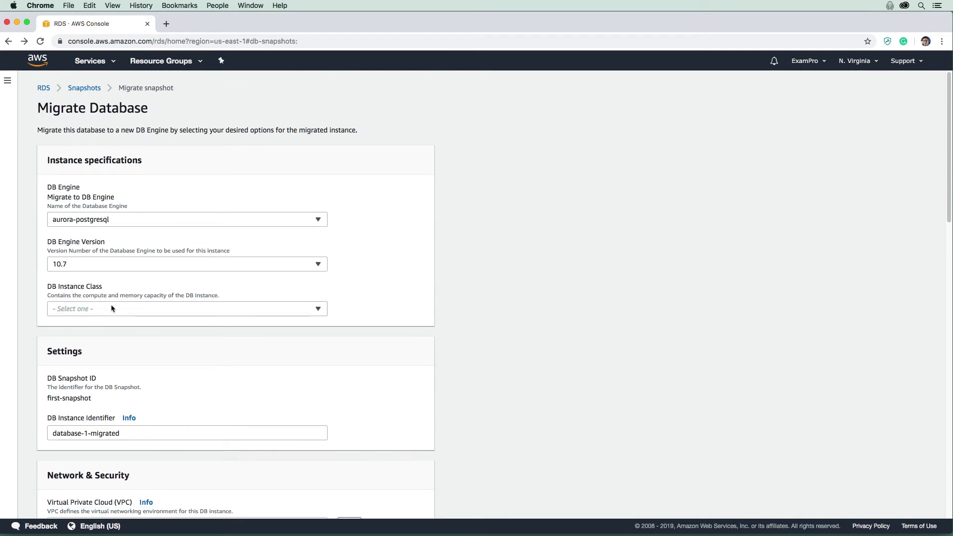
{"action": "left_click", "coordinate": [111, 309]}
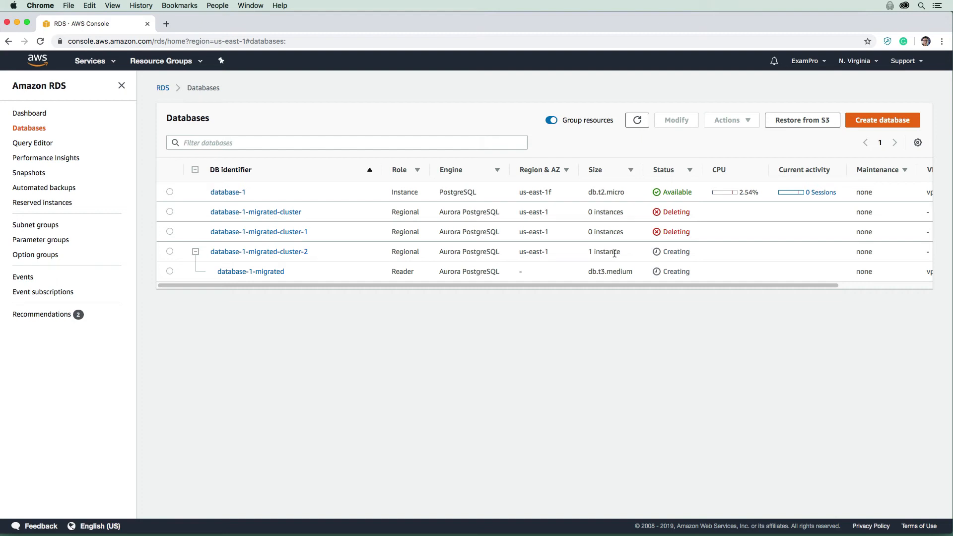
- Open the details of the database-1-migrated-cluster-2 cluster from the databases list
{"action": "double_click", "coordinate": [666, 213]}
{"action": "left_click", "coordinate": [667, 228]}
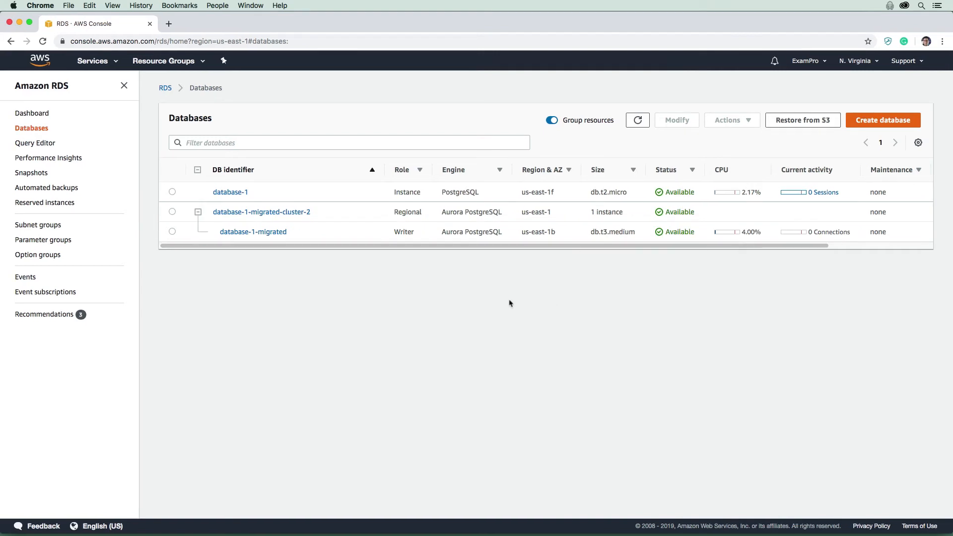
{"action": "left_click", "coordinate": [303, 216]}
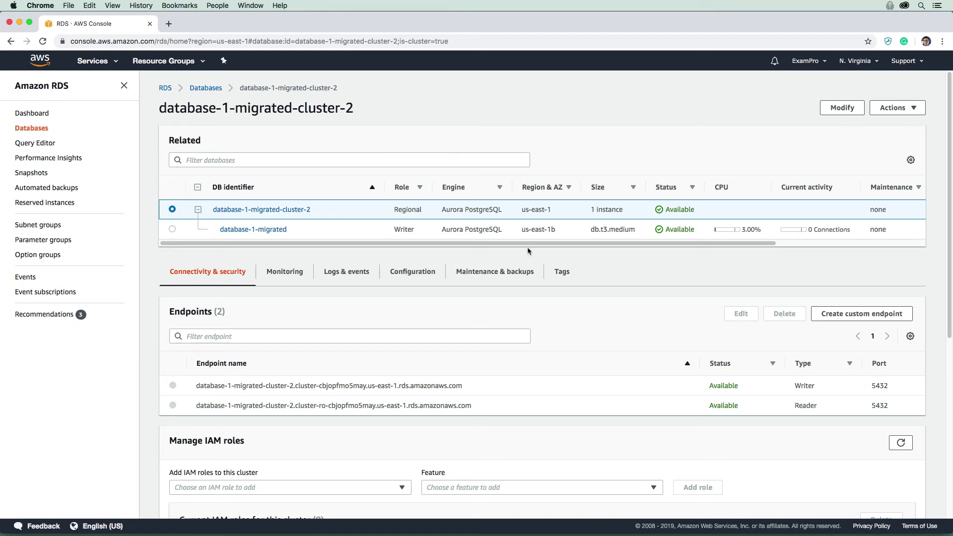
{"action": "double_click", "coordinate": [540, 249]}
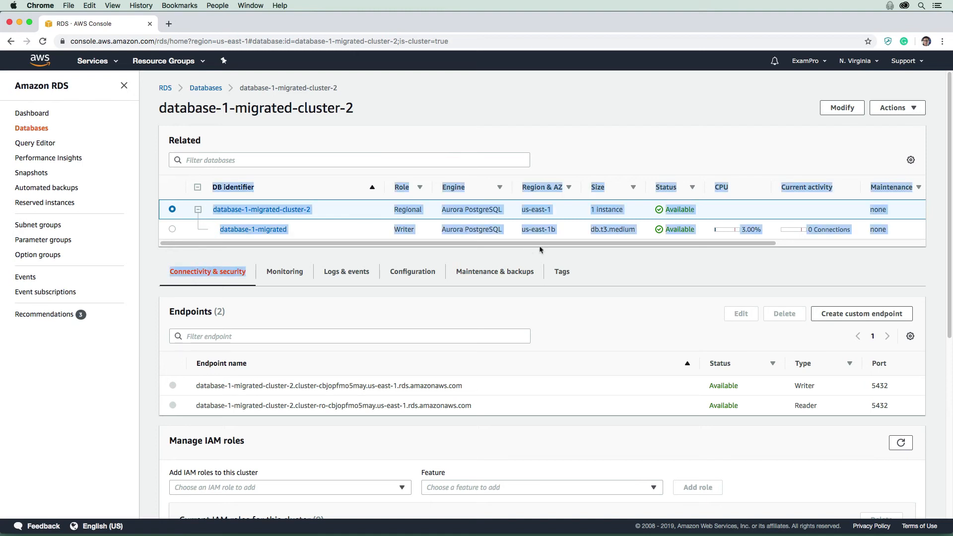
{"action": "left_click", "coordinate": [424, 284]}
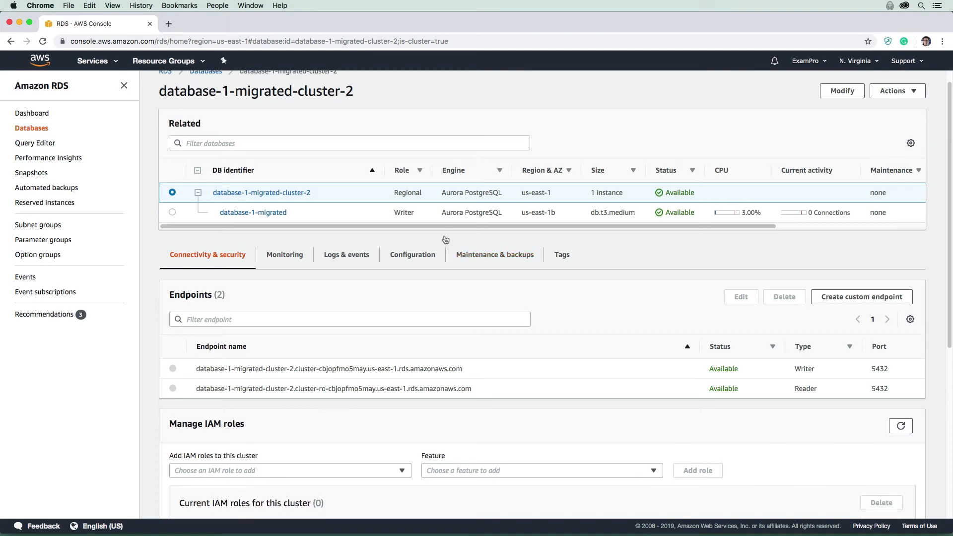
{"action": "scroll", "coordinate": [451, 251], "scroll_direction": "down", "scroll_amount": 4}
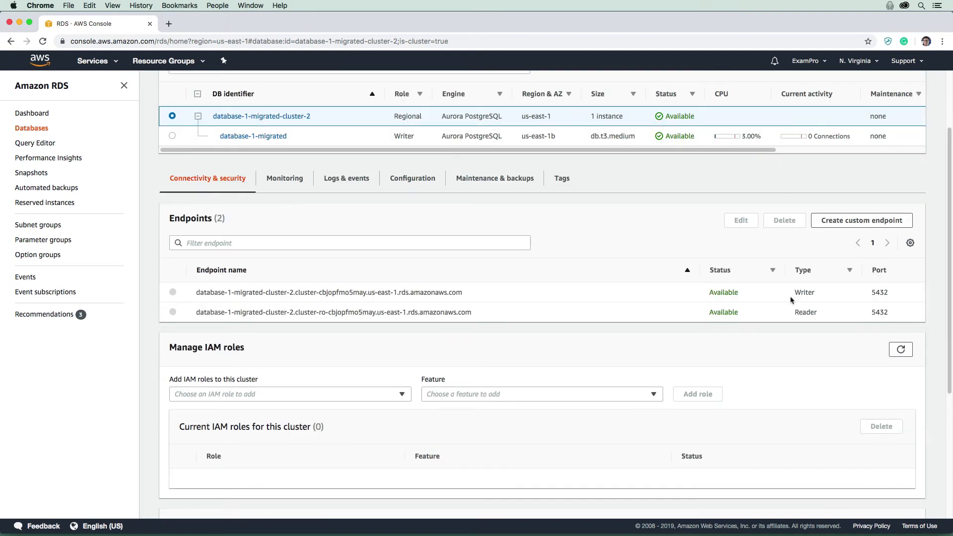
{"action": "double_click", "coordinate": [799, 312]}
{"action": "left_click", "coordinate": [844, 223]}
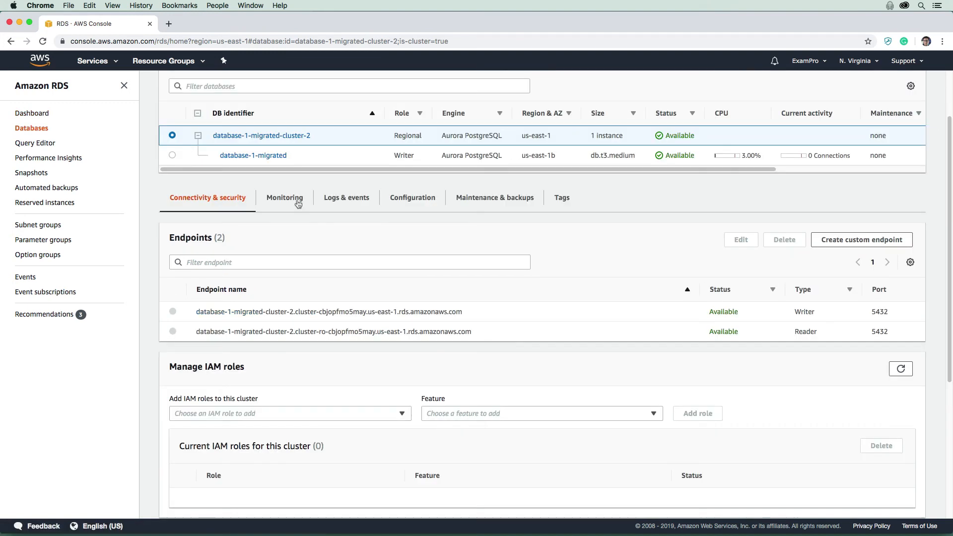
- Switch to TablePlus and start a new PostgreSQL connection
{"action": "key", "text": "super+Tab"}
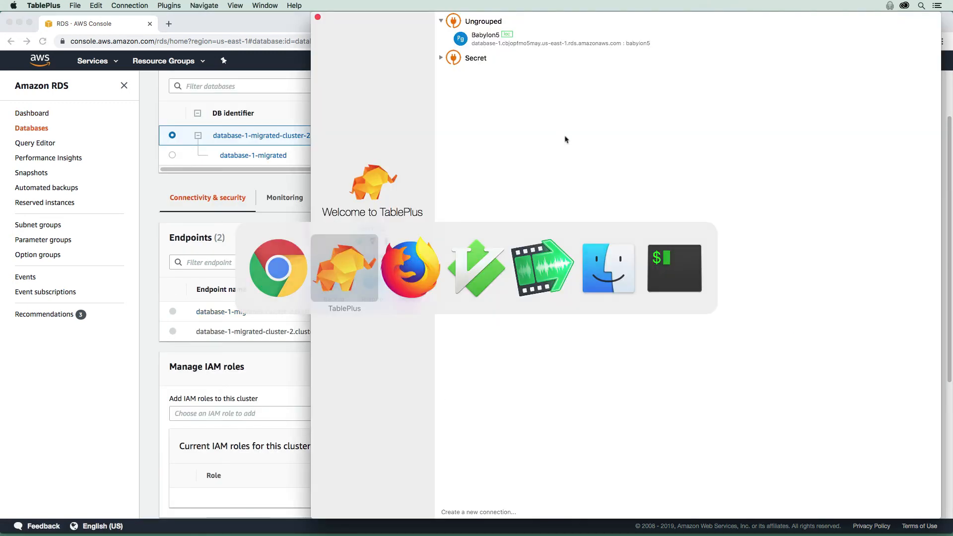
{"action": "right_click", "coordinate": [553, 118]}
{"action": "mouse_move", "coordinate": [586, 135]}
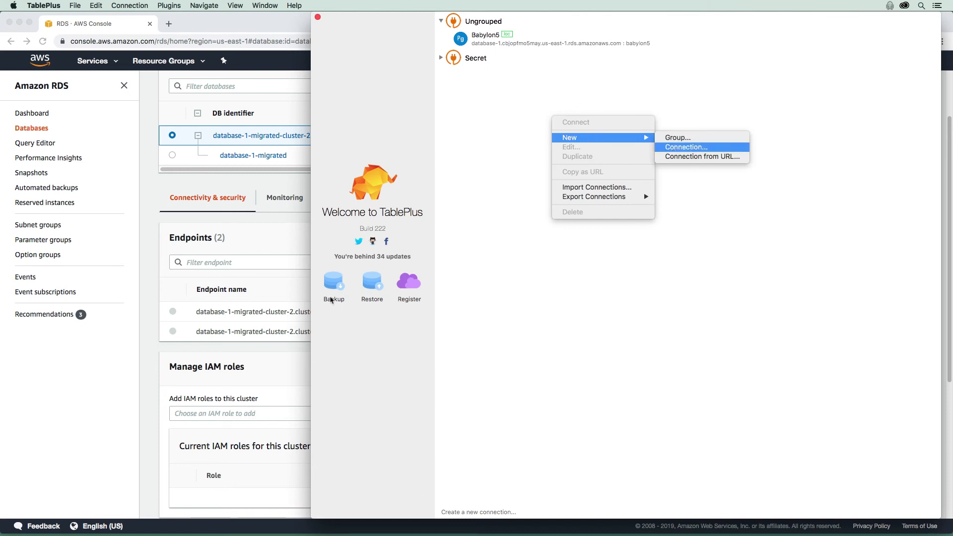
{"action": "key", "text": "Return"}
{"action": "key", "text": "Return"}
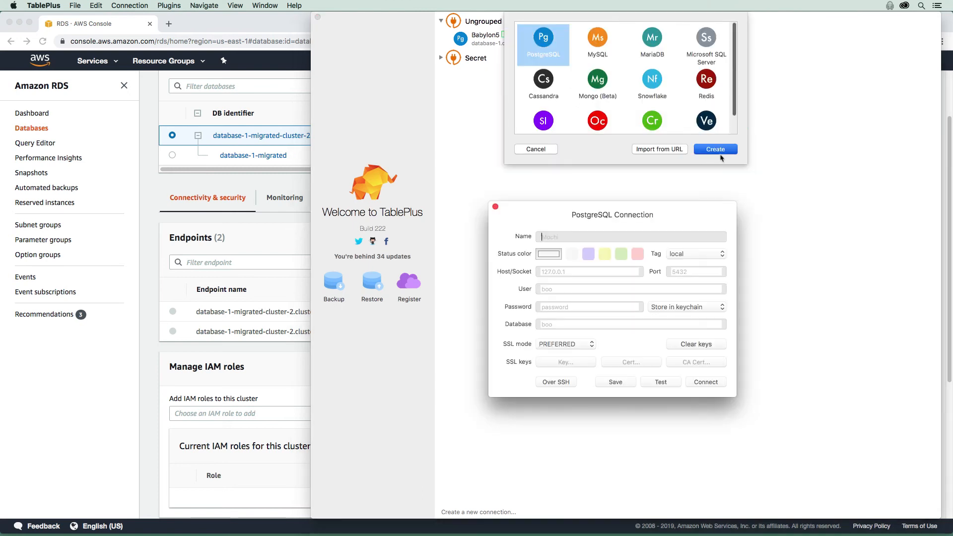
- Copy the cluster endpoint into the connection's host and set the user to postgres
{"action": "left_click", "coordinate": [285, 301]}
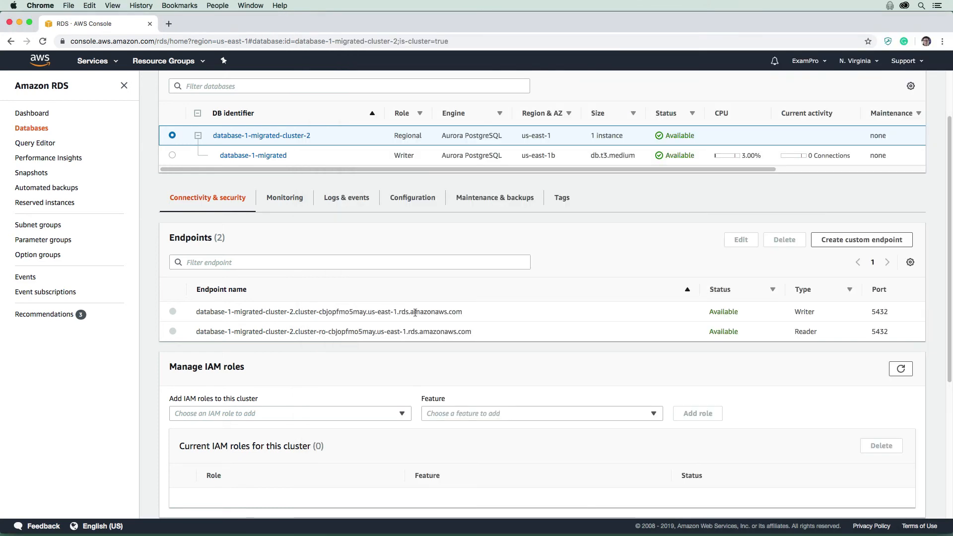
{"action": "left_click_drag", "start_coordinate": [472, 331], "coordinate": [413, 331]}
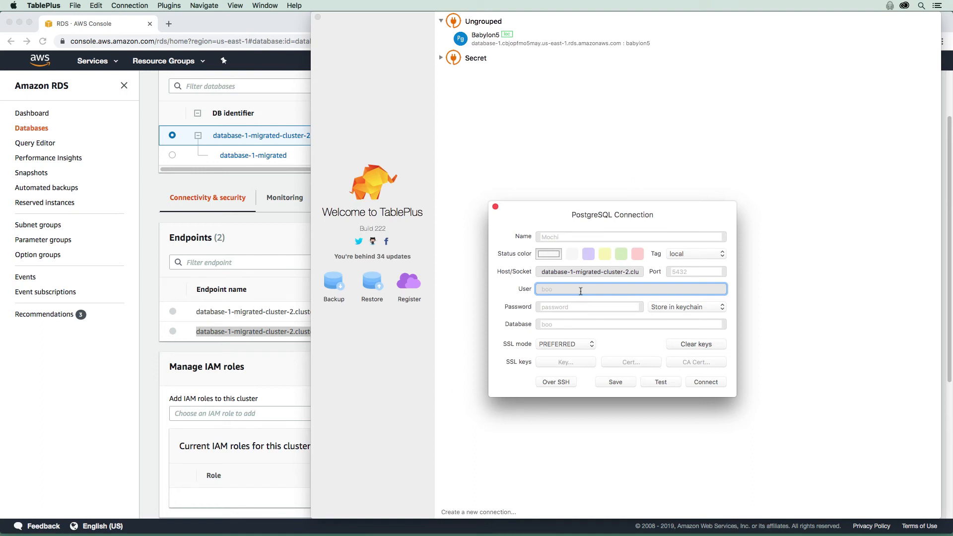
{"action": "type", "text": "postgres"}
{"action": "key", "text": "Tab"}
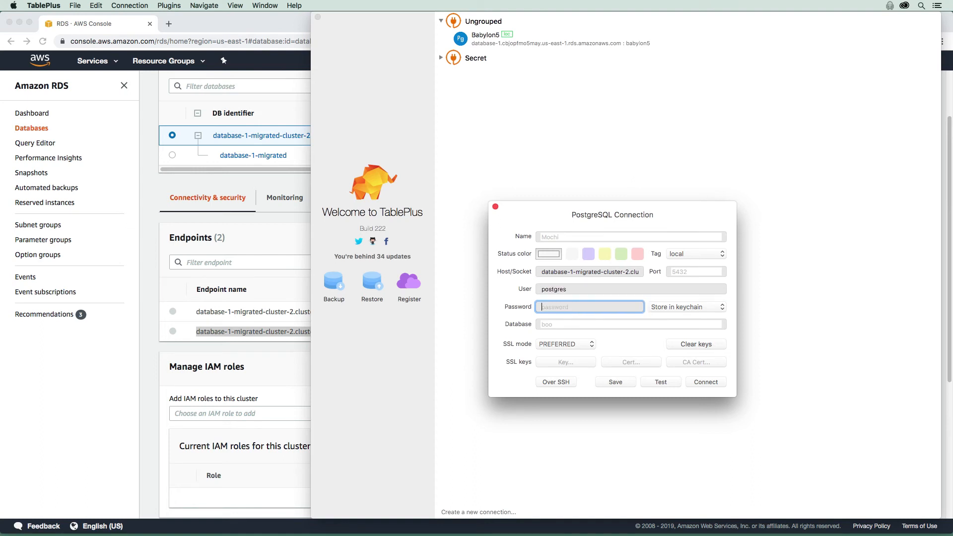
- Enter the database account password and set the database name to bablyon5
{"action": "type", "text": "postgres"}
{"action": "key", "text": "Tab"}
{"action": "type", "text": "bab"}
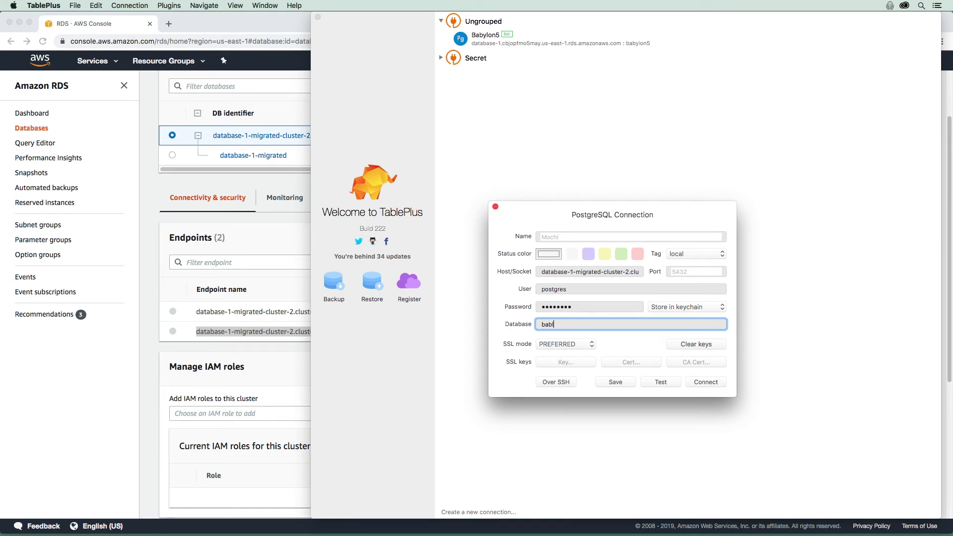
{"action": "type", "text": "lyon5"}
- Name the connection Aurora Babylon5
{"action": "left_click", "coordinate": [583, 237]}
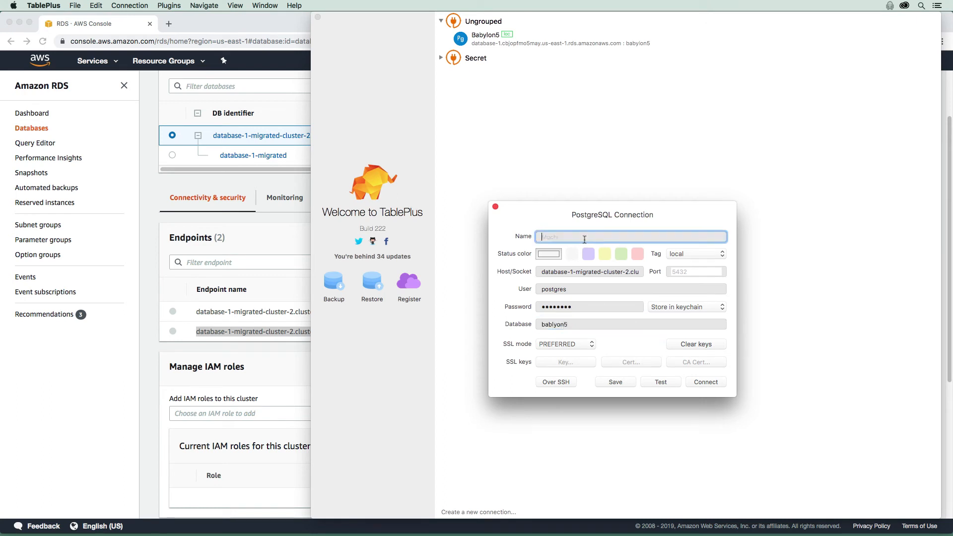
{"action": "type", "text": "Aurora Bablyon"}
{"action": "key", "text": "BackSpace"}
{"action": "key", "text": "BackSpace"}
{"action": "key", "text": "BackSpace"}
{"action": "key", "text": "BackSpace"}
{"action": "type", "text": "ylon4"}
- Try to save the connection and dismiss the error dialog
{"action": "left_click", "coordinate": [615, 386]}
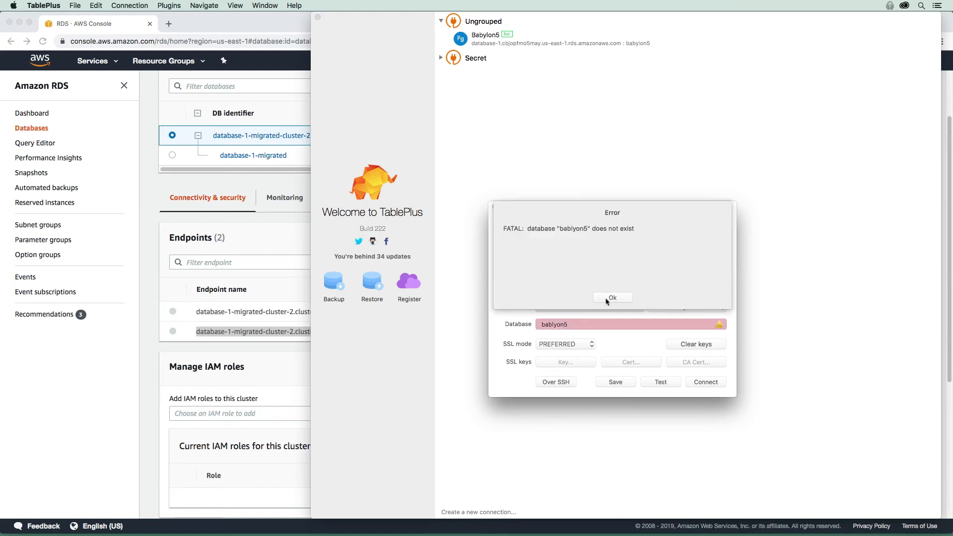
{"action": "left_click", "coordinate": [611, 298]}
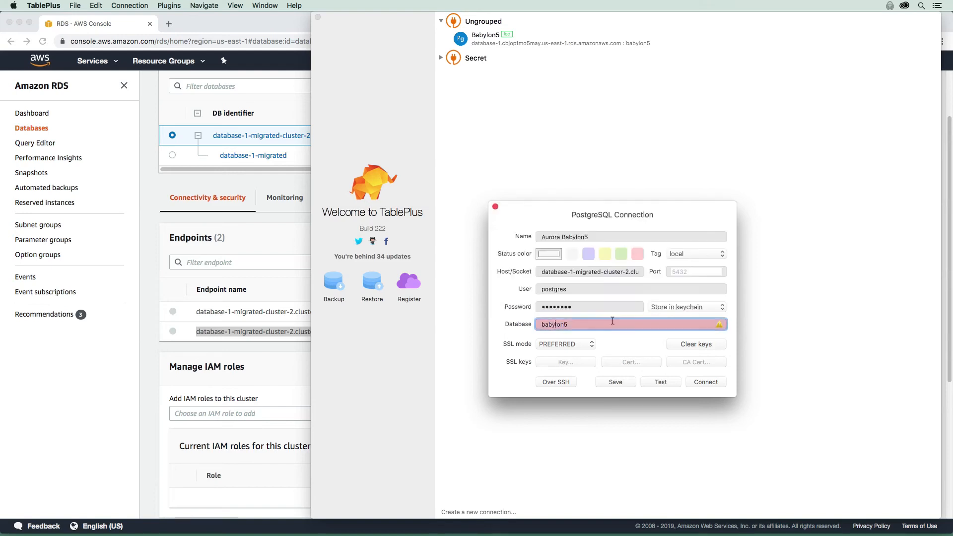
- Test and open the connection with database babylon5, then view the starships table
{"action": "left_click", "coordinate": [668, 383]}
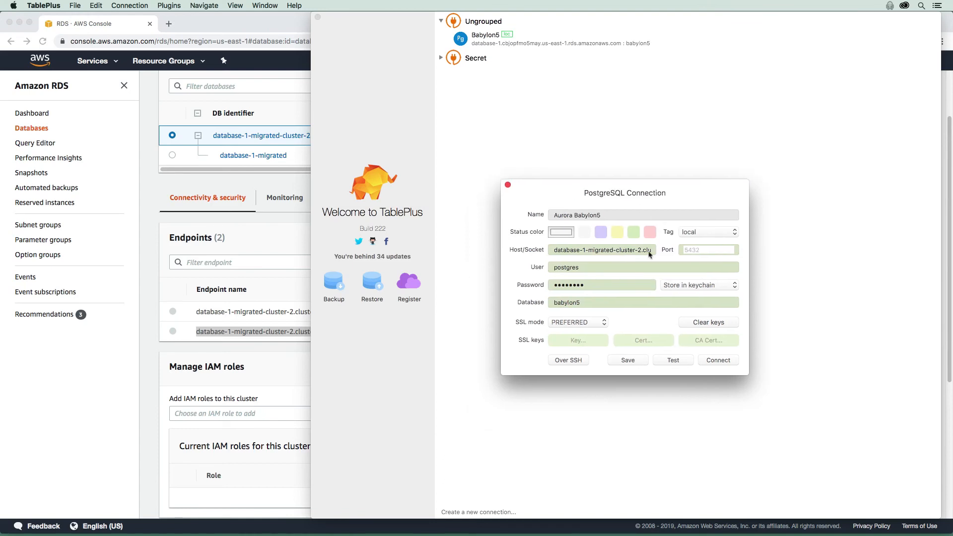
{"action": "key", "text": "Return"}
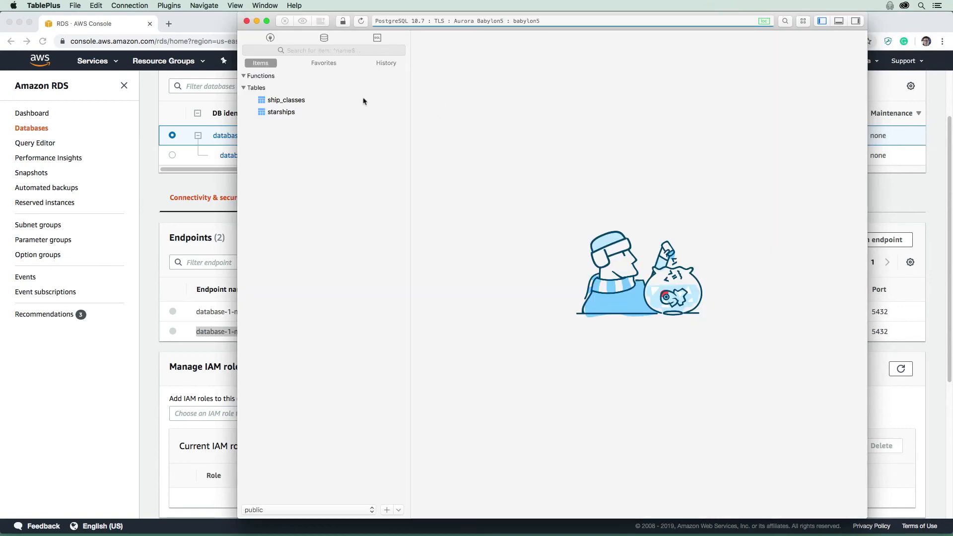
{"action": "left_click", "coordinate": [315, 112]}
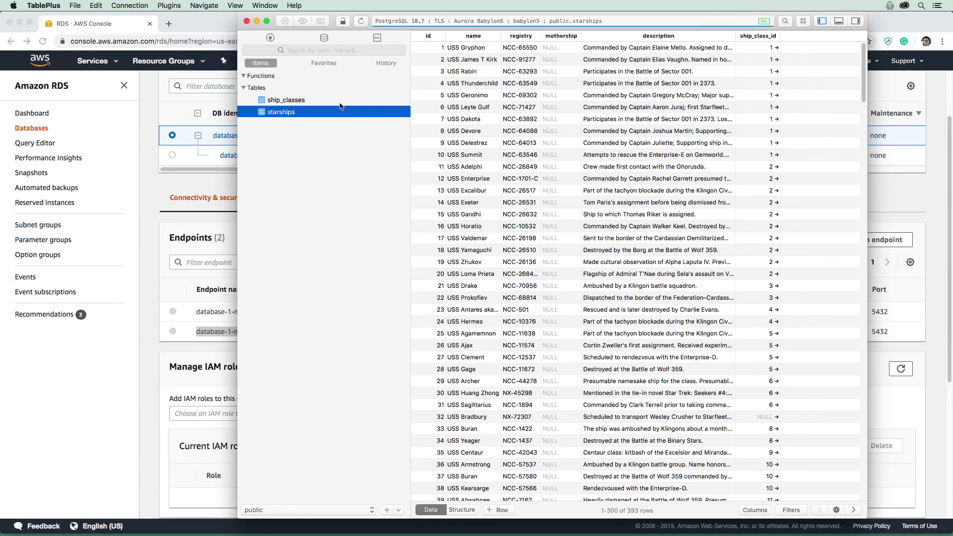
- Return to the migrated cluster's details page in the browser
{"action": "key", "text": "super+Tab"}
{"action": "scroll", "coordinate": [613, 375], "scroll_direction": "up", "scroll_amount": 2}
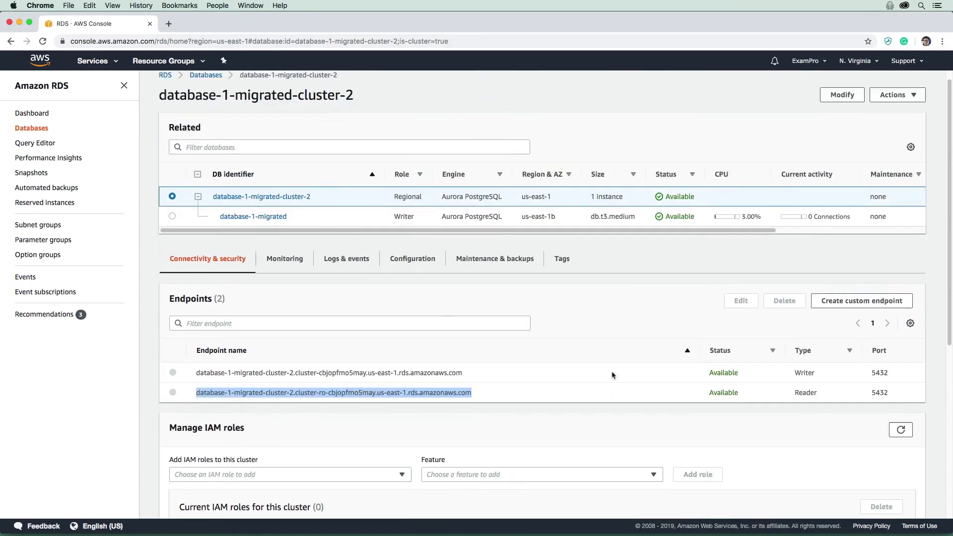
{"action": "scroll", "coordinate": [613, 376], "scroll_direction": "up", "scroll_amount": 1}
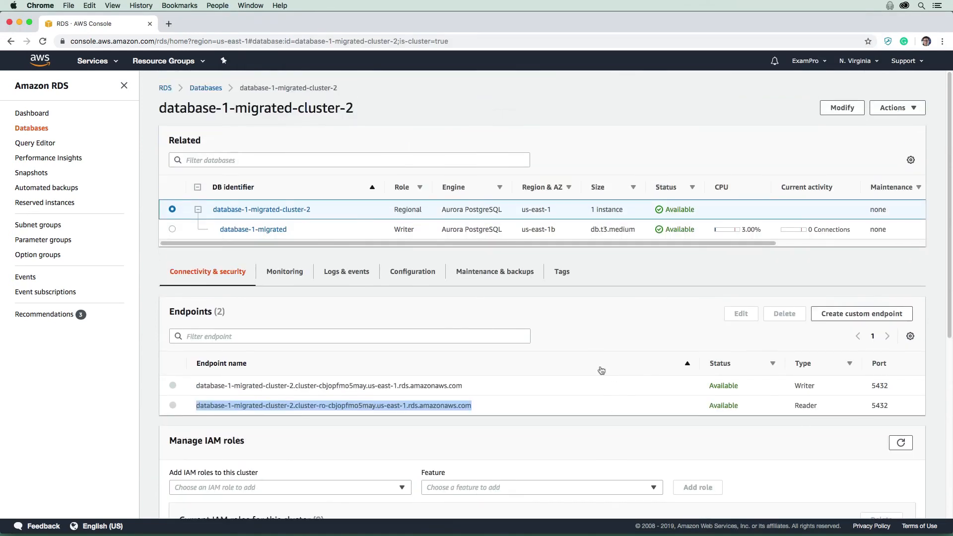
- Review the actions available for the migrated cluster, both on its details page and in the databases list
{"action": "left_click", "coordinate": [899, 109]}
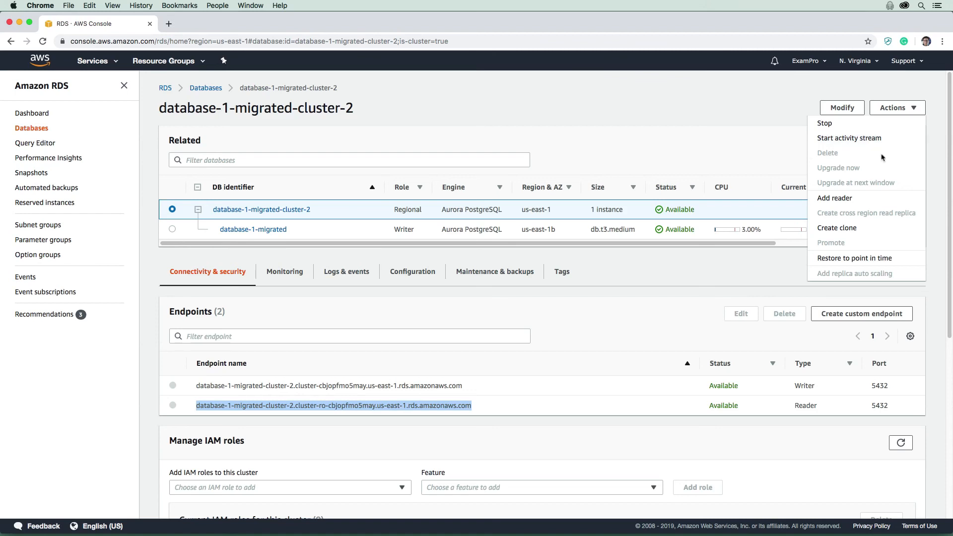
{"action": "left_click", "coordinate": [738, 140]}
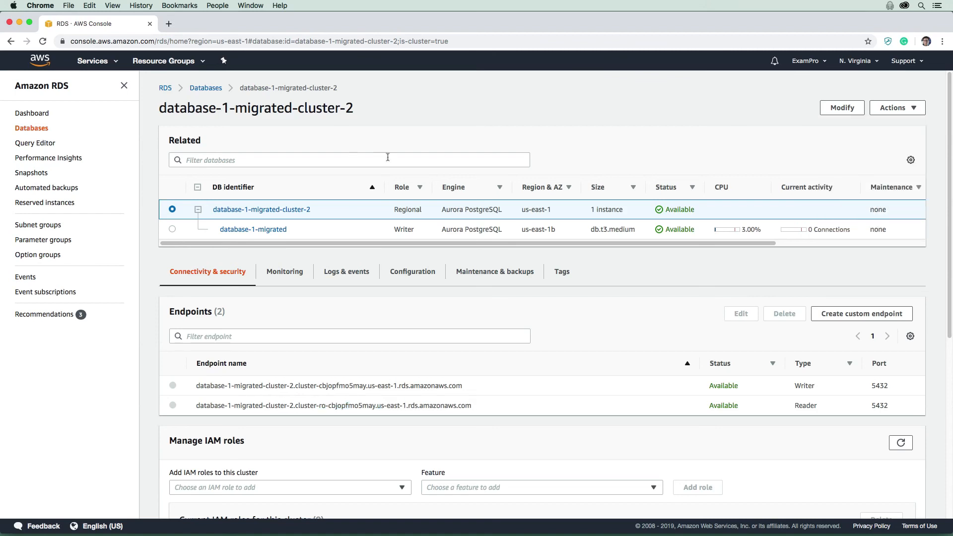
{"action": "left_click", "coordinate": [208, 90]}
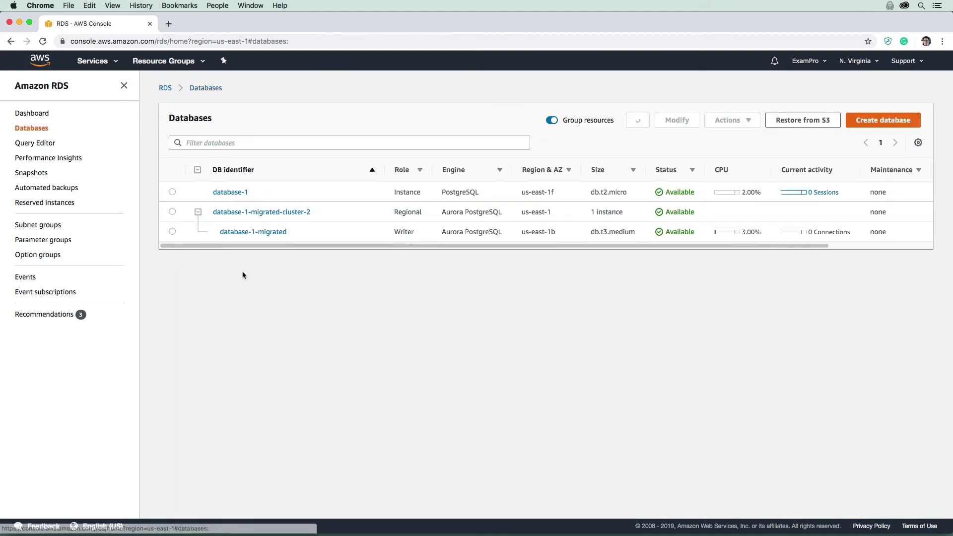
{"action": "left_click", "coordinate": [397, 218]}
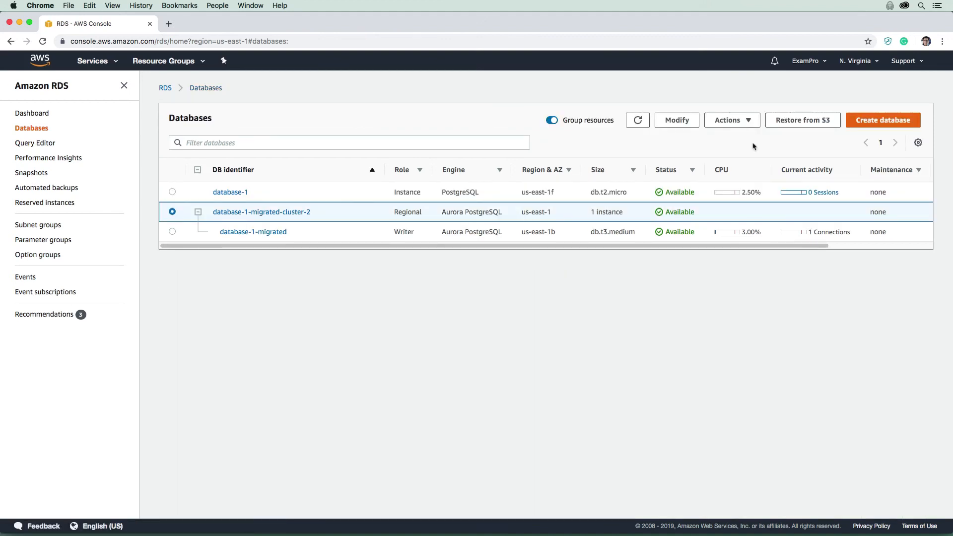
{"action": "left_click", "coordinate": [738, 124]}
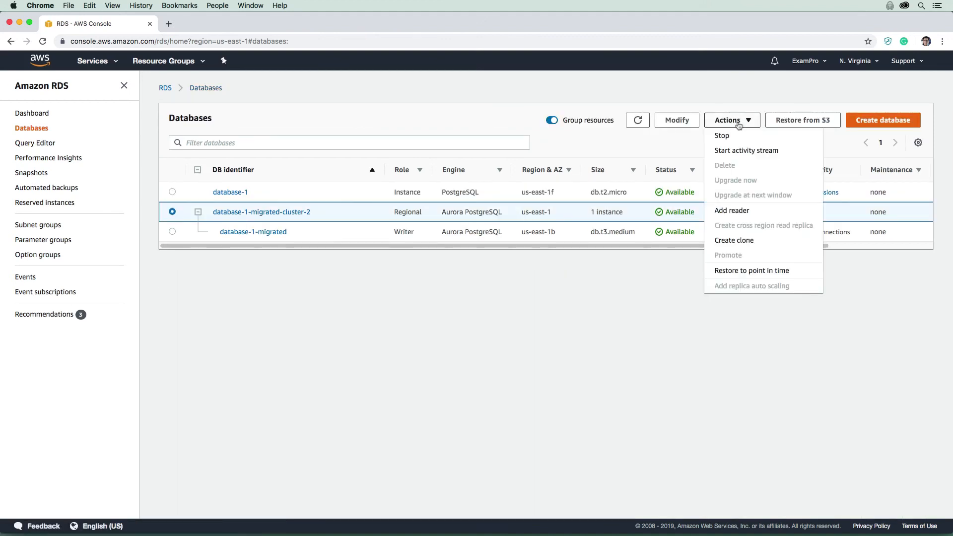
{"action": "left_click", "coordinate": [738, 124]}
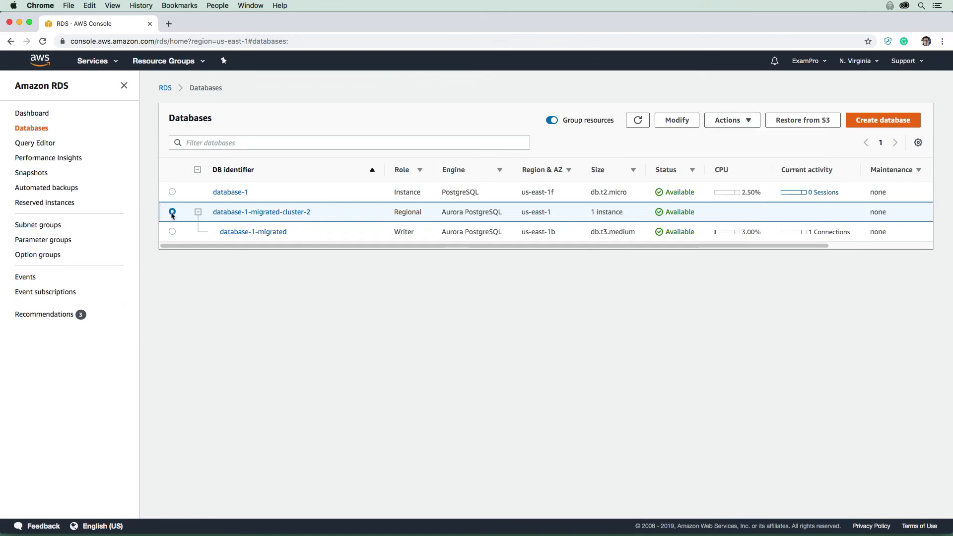
- Delete the database-1-migrated instance with a final snapshot, confirming by entering delete me
{"action": "left_click", "coordinate": [172, 232]}
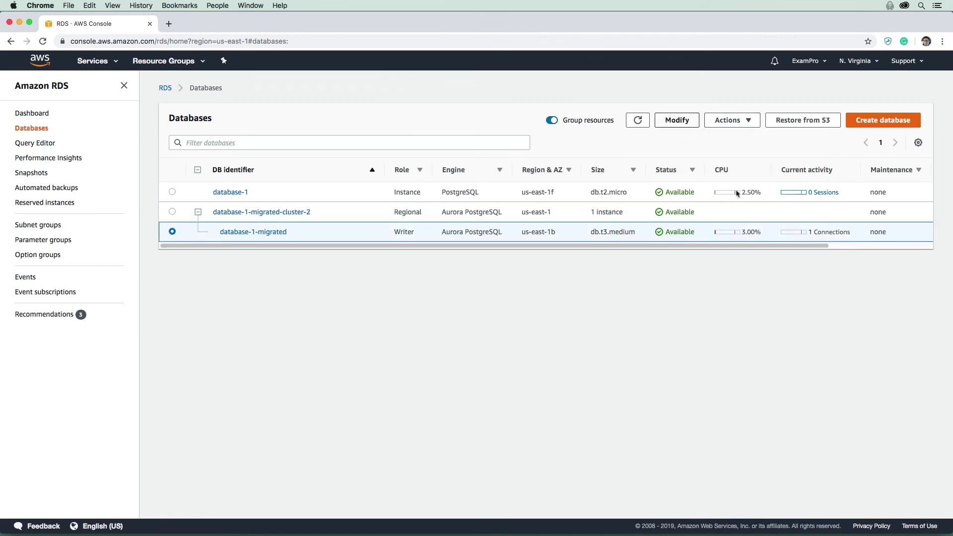
{"action": "left_click", "coordinate": [733, 120]}
{"action": "left_click", "coordinate": [736, 192]}
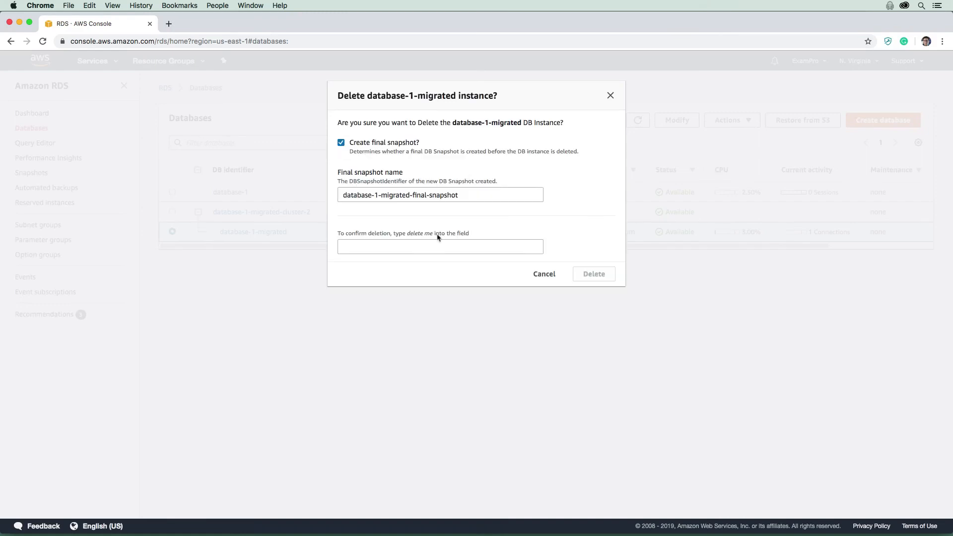
{"action": "left_click_drag", "start_coordinate": [434, 234], "coordinate": [406, 234]}
{"action": "key", "text": "super+c"}
{"action": "left_click", "coordinate": [441, 247]}
{"action": "key", "text": "super+v"}
{"action": "left_click", "coordinate": [578, 275]}
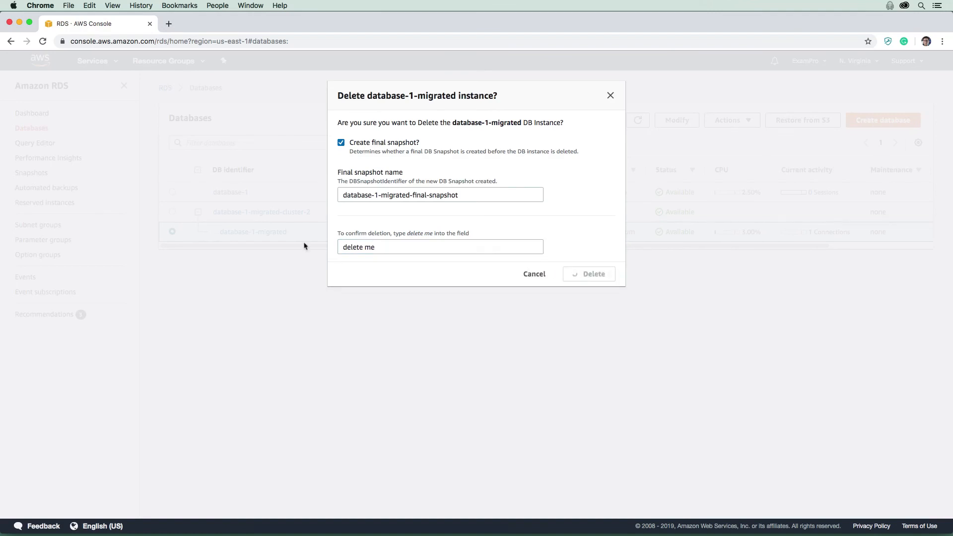